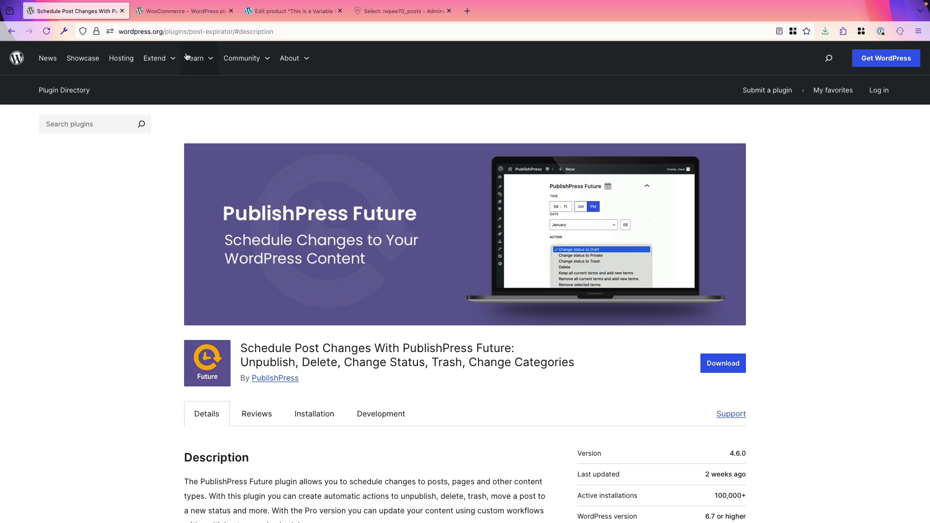
Step: Show the WooCommerce plugin page, and review the product type options and color variations of the variable T-shirt product
click(179, 19)
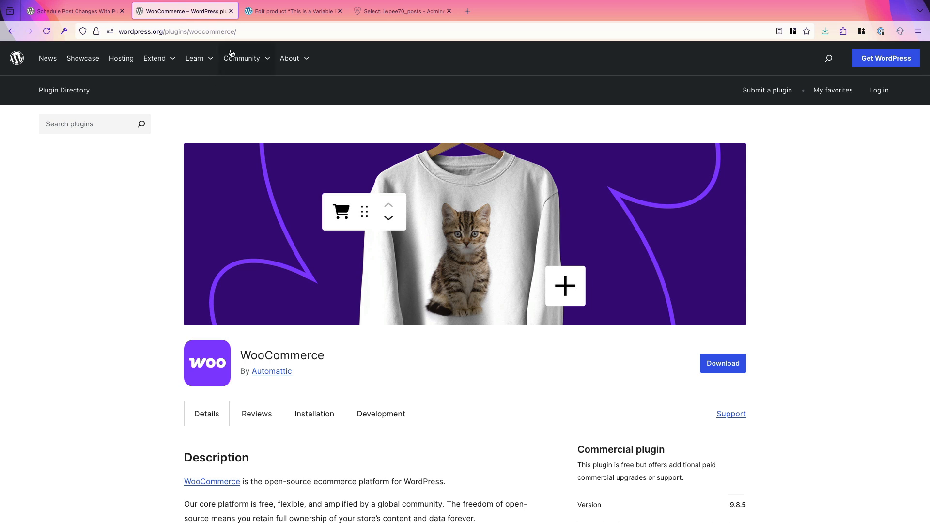
click(263, 12)
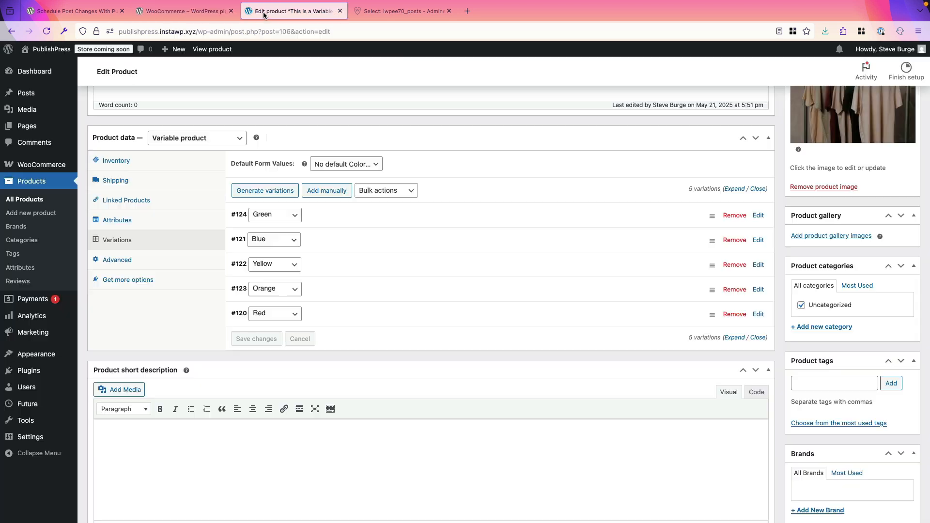
click(200, 141)
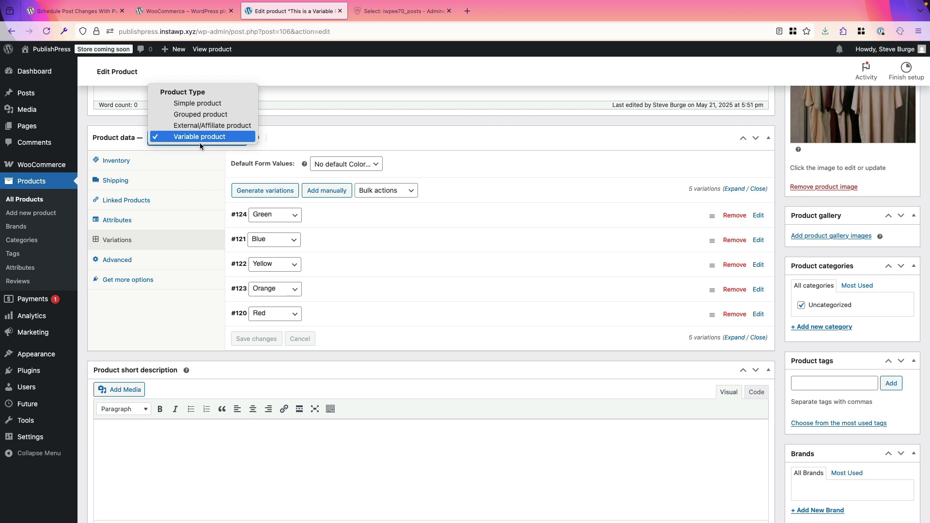
click(397, 139)
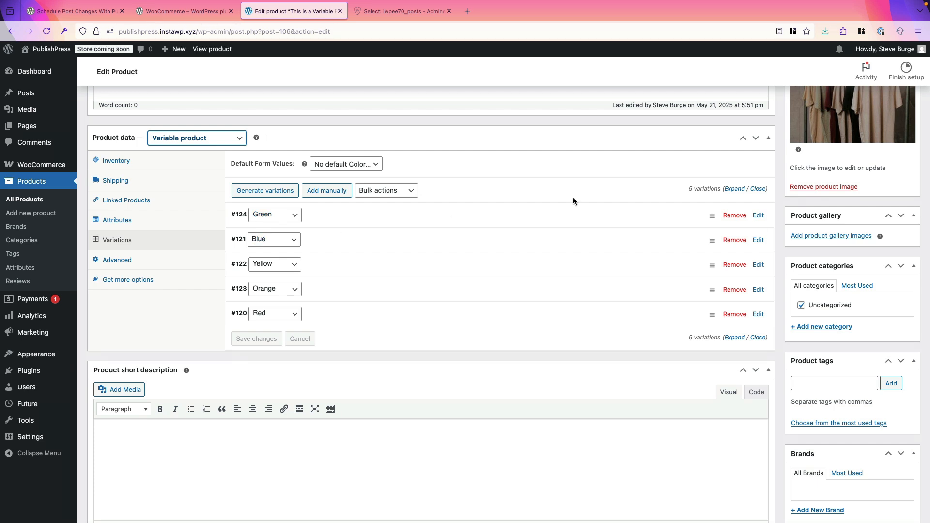
scroll(574, 197, up, 3)
scroll(574, 197, down, 2)
scroll(574, 197, down, 1)
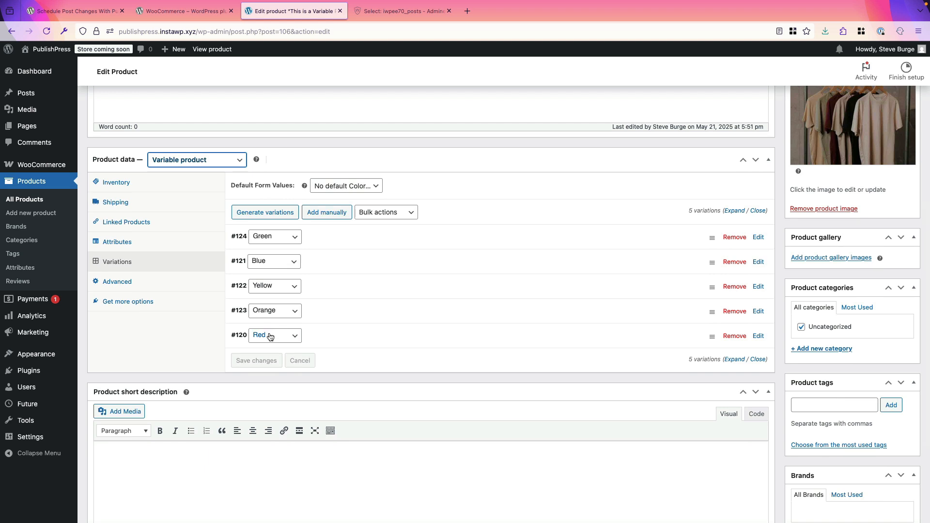
scroll(333, 319, up, 1)
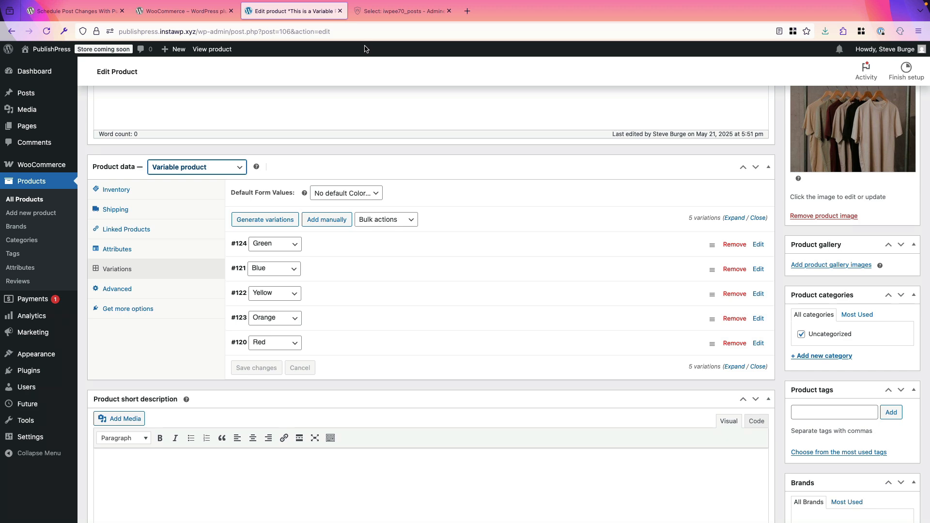
Step: Switch to AdminerEvo and examine the T-shirt color variation records on page 3 of the iwpee70_posts table
click(378, 18)
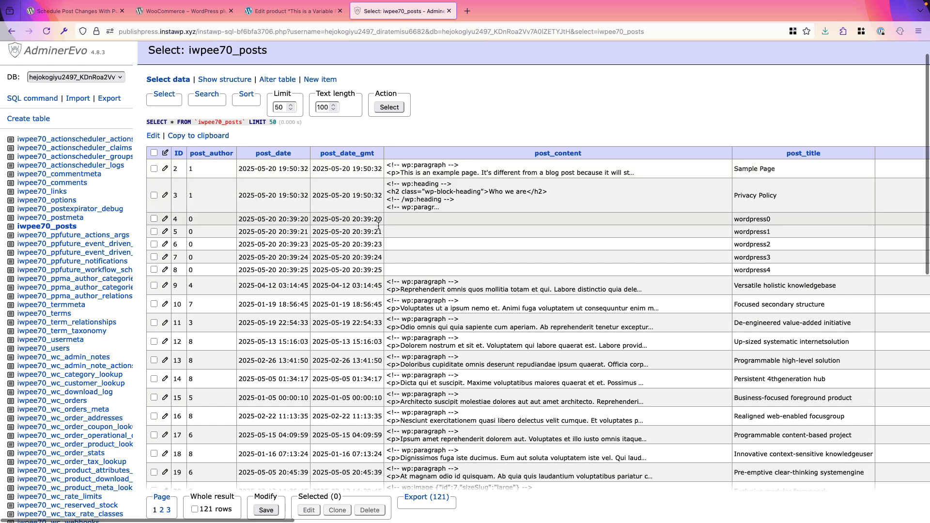
scroll(380, 208, down, 2)
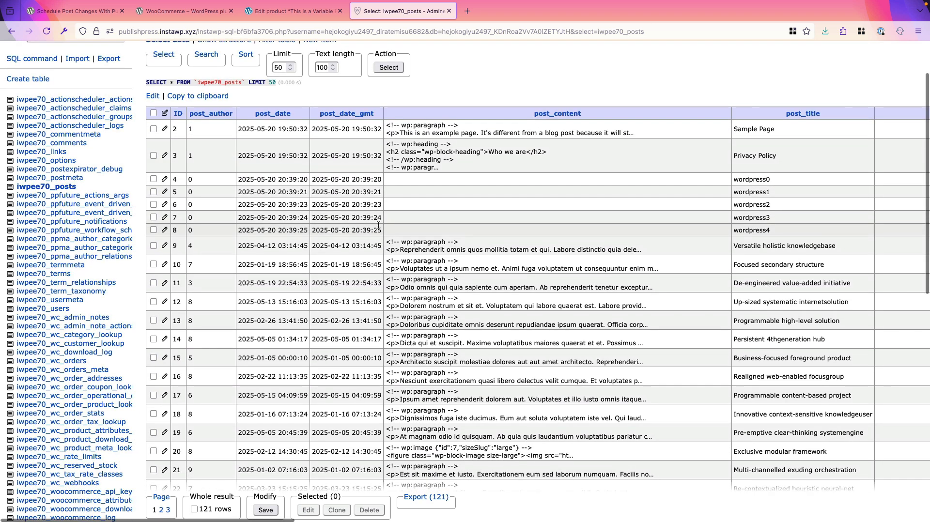
scroll(380, 227, down, 5)
scroll(378, 225, down, 6)
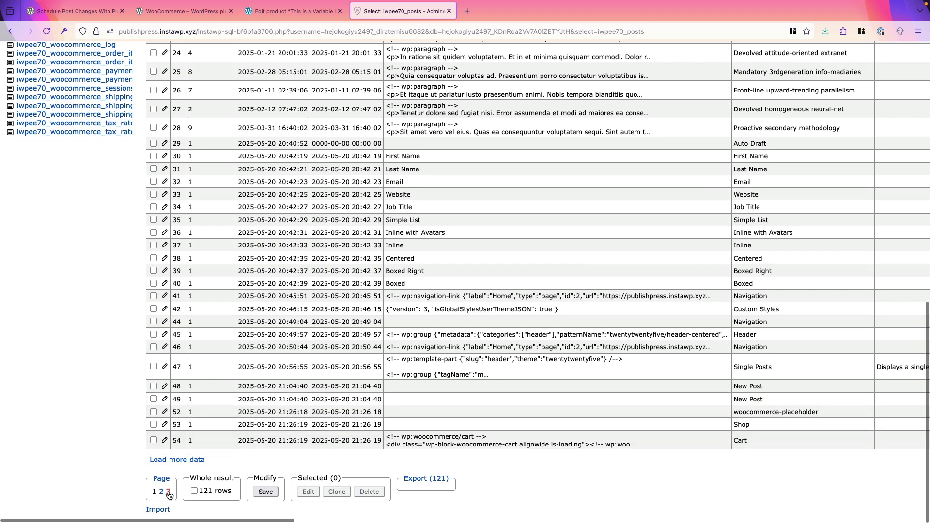
click(168, 495)
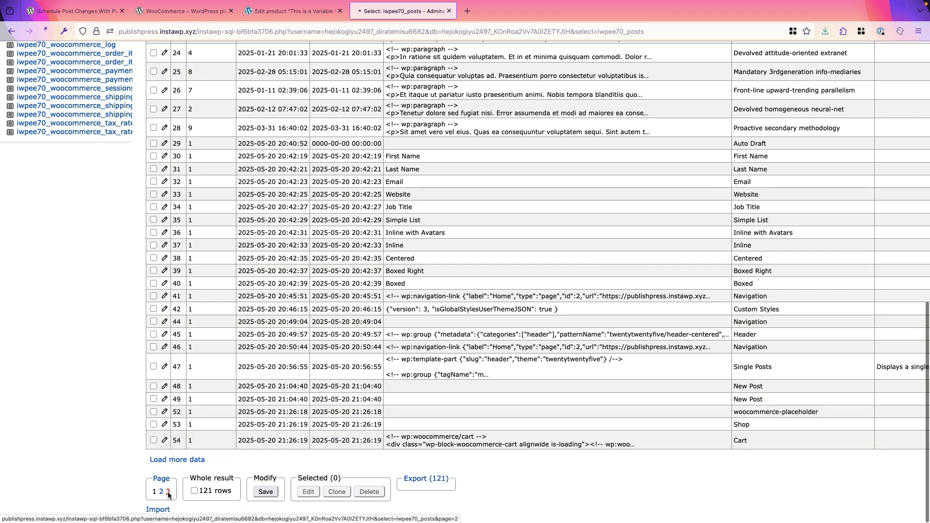
scroll(311, 359, down, 5)
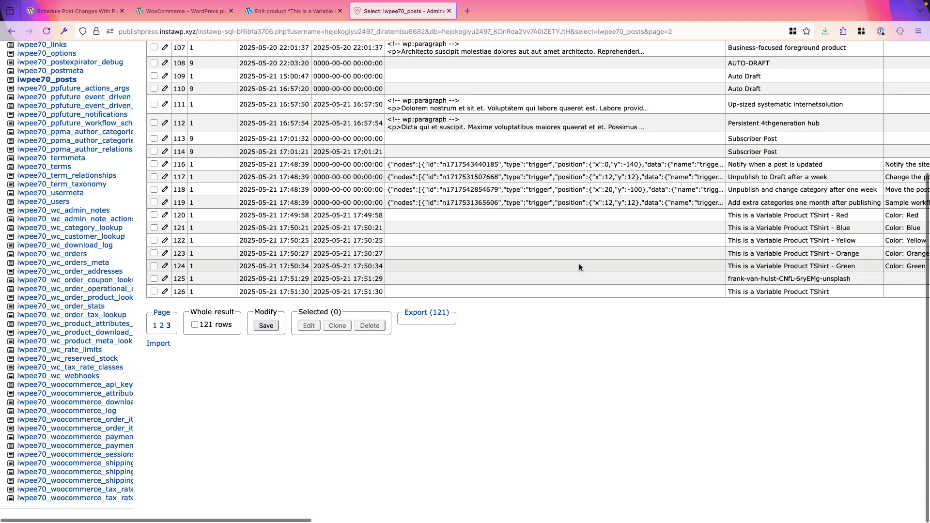
scroll(662, 263, right, 5)
drag(583, 220, 704, 218)
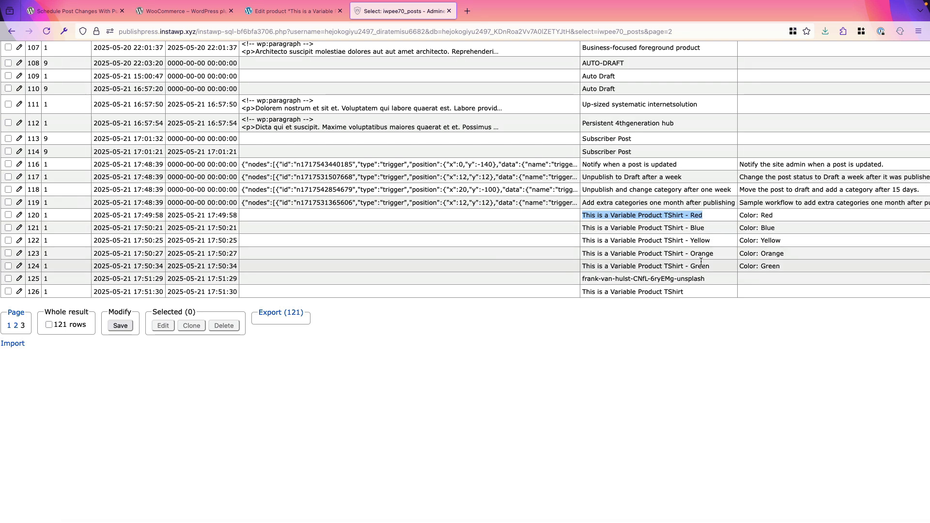
scroll(702, 262, up, 2)
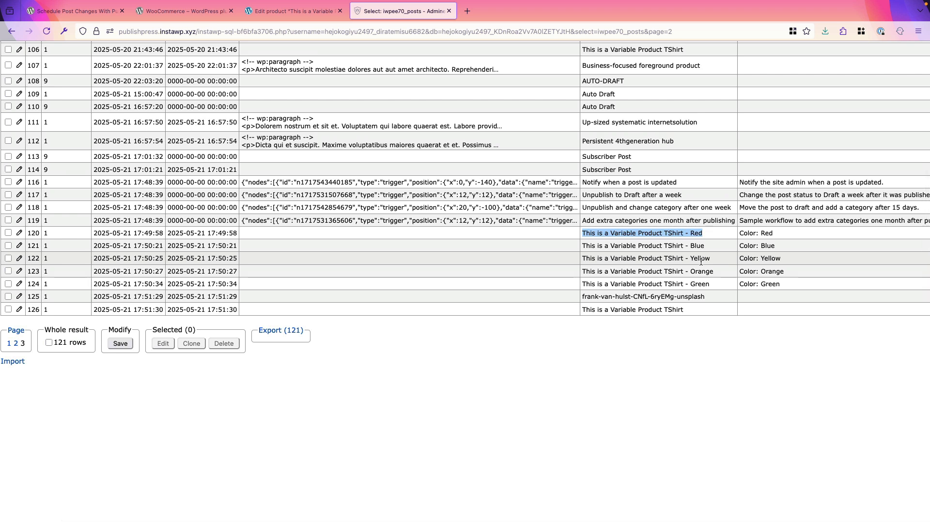
scroll(701, 261, left, 3)
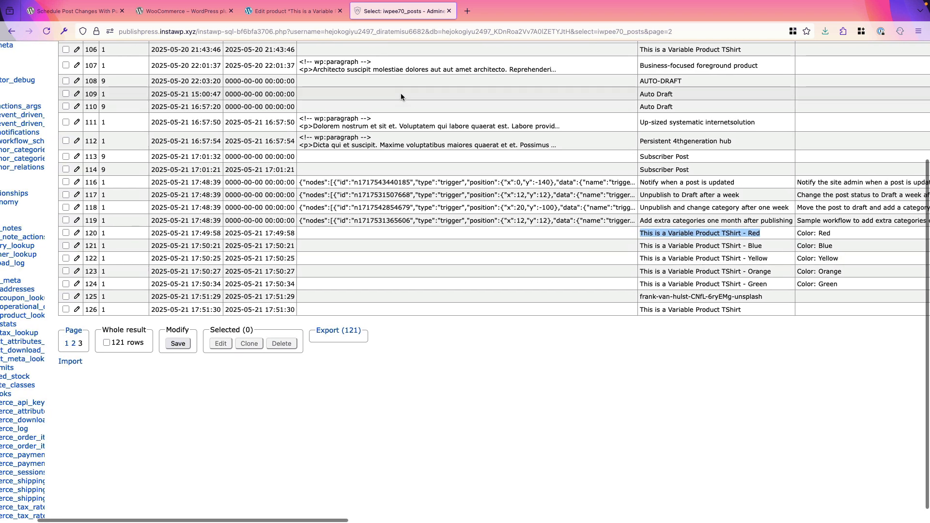
Step: Return to the WordPress admin and create a new action workflow in PublishPress Future
click(285, 13)
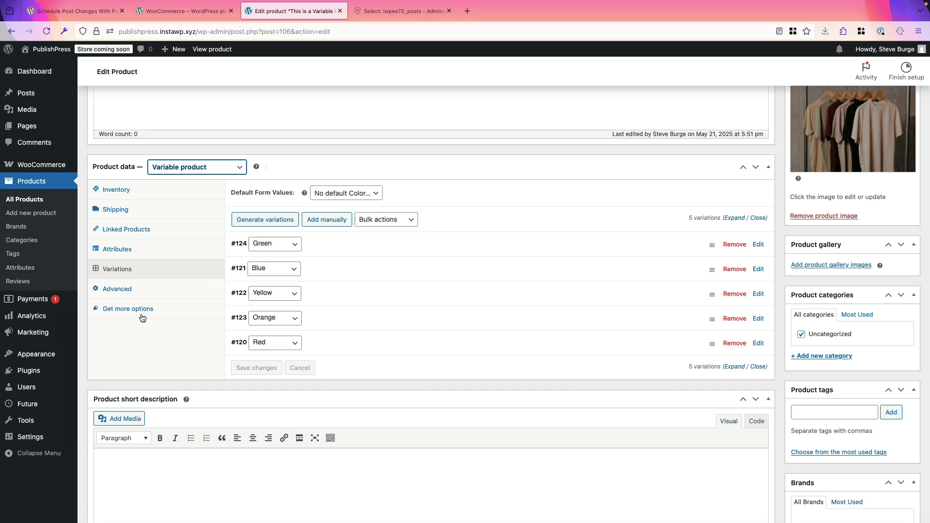
mouse_move(27, 408)
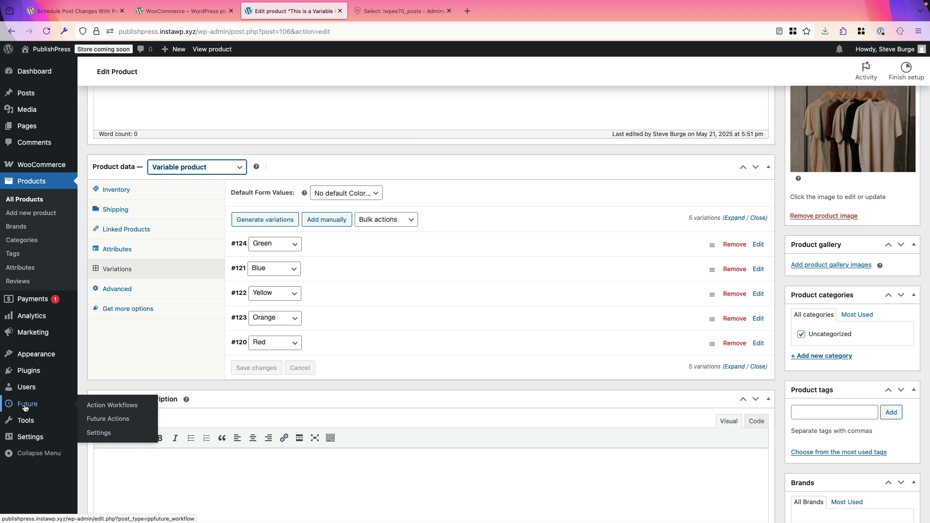
click(94, 411)
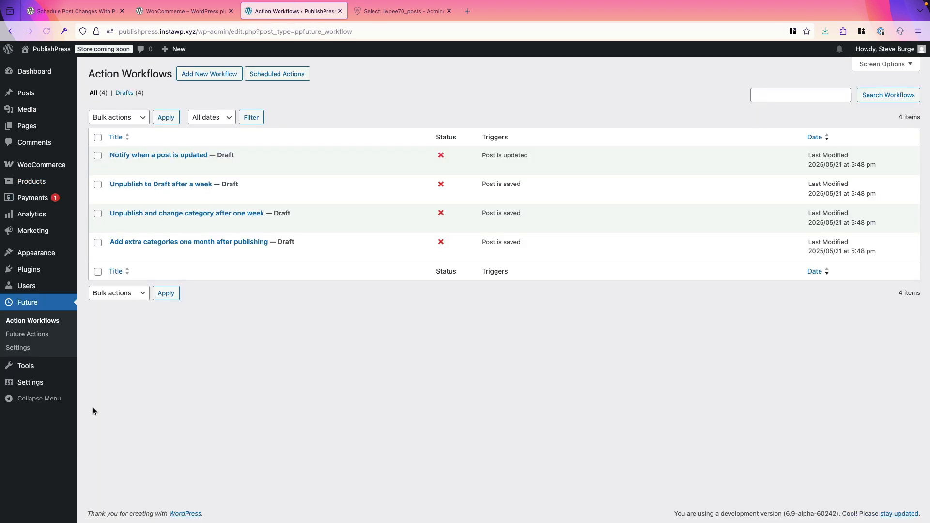
click(199, 80)
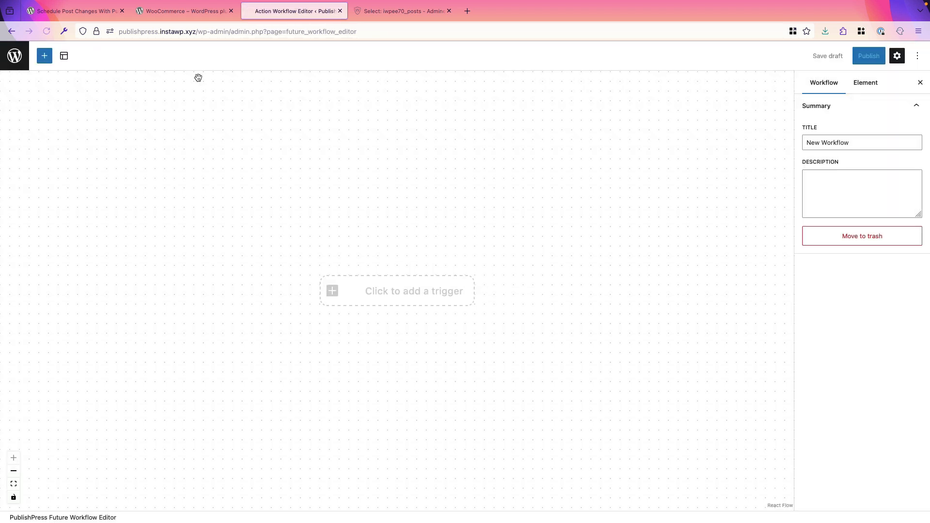
Step: Add a "Post is published" trigger to the workflow and move it to the upper part of the canvas
click(384, 292)
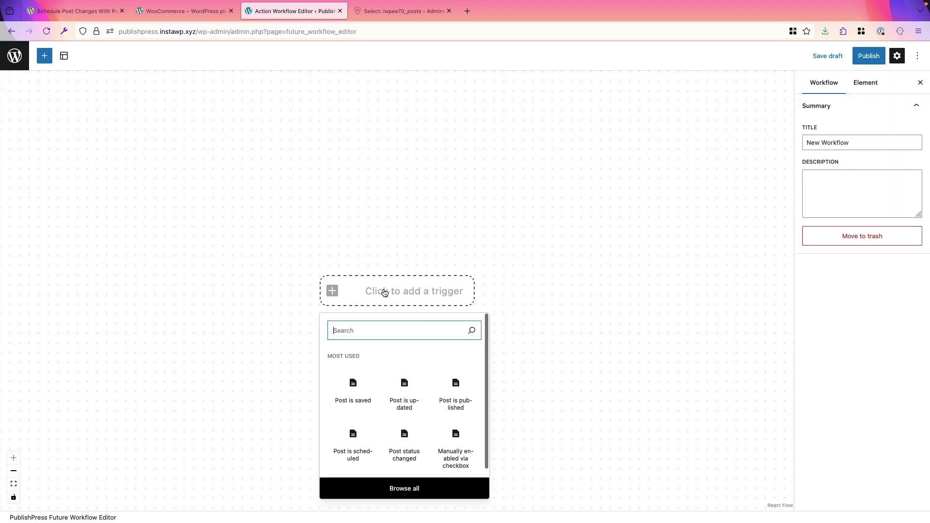
text(pub)
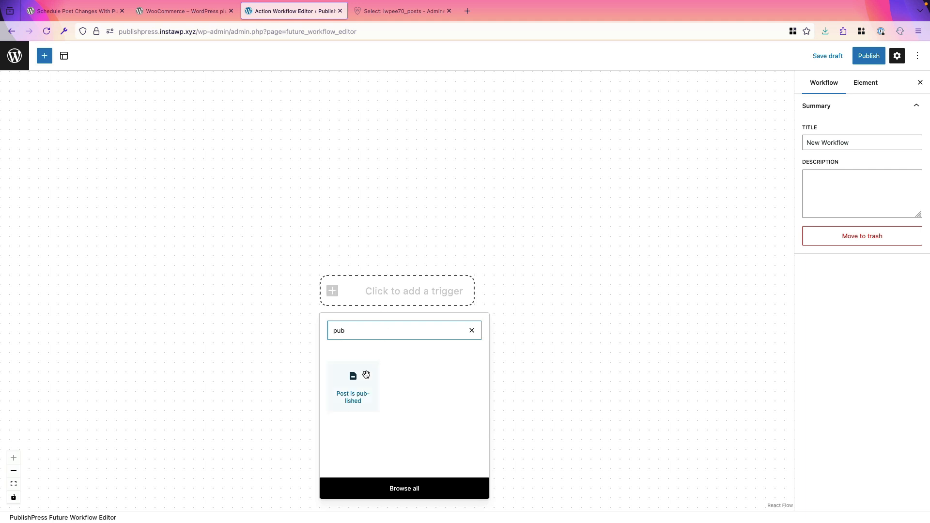
click(357, 383)
drag(382, 308, 381, 142)
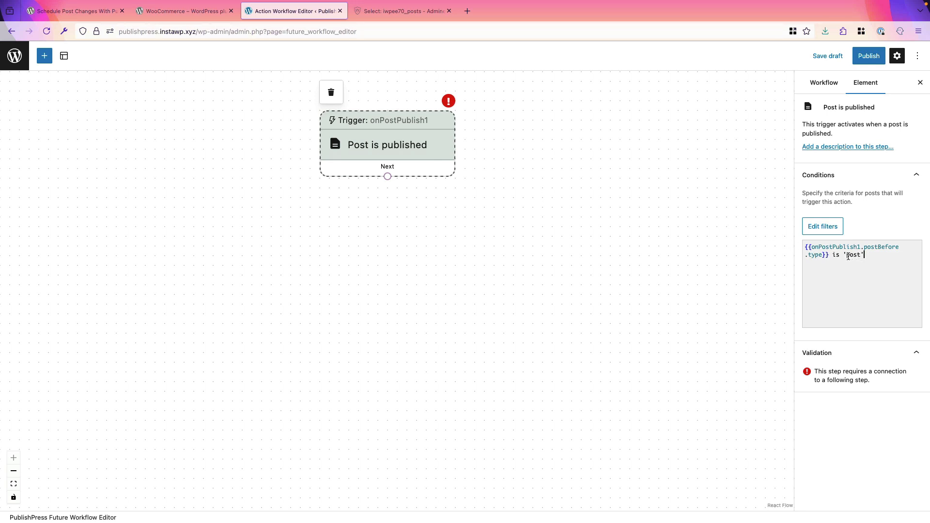
Step: Change the "Post is published" trigger's filter so that the post type equals product_variation
click(825, 229)
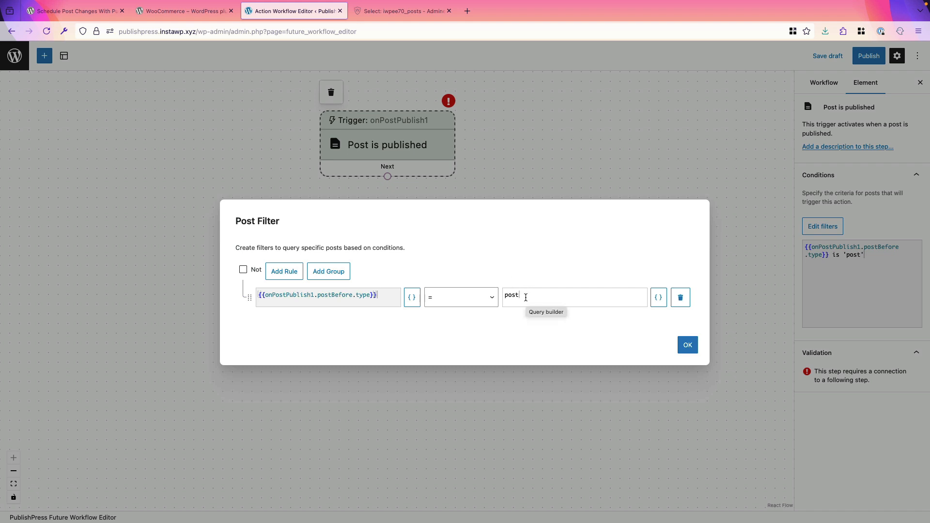
key(BackSpace)
key(BackSpace)
key(BackSpace)
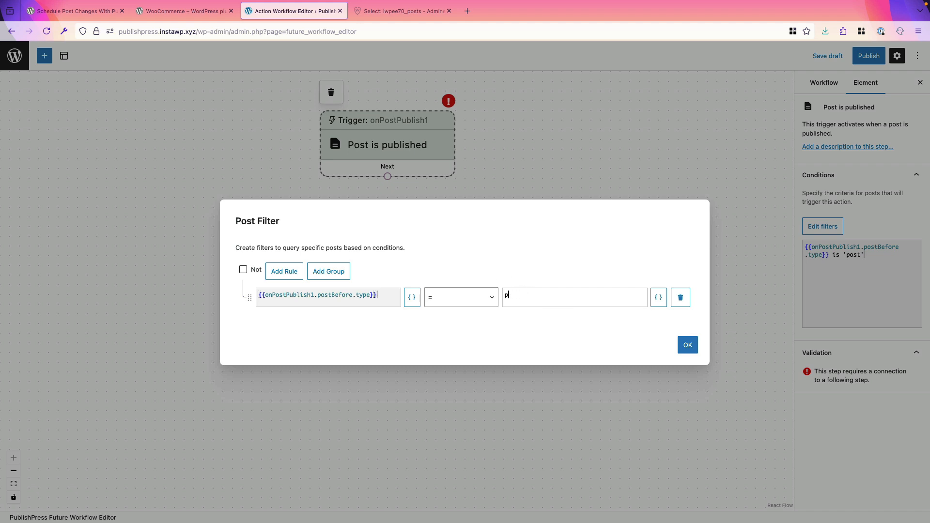
text(ag)
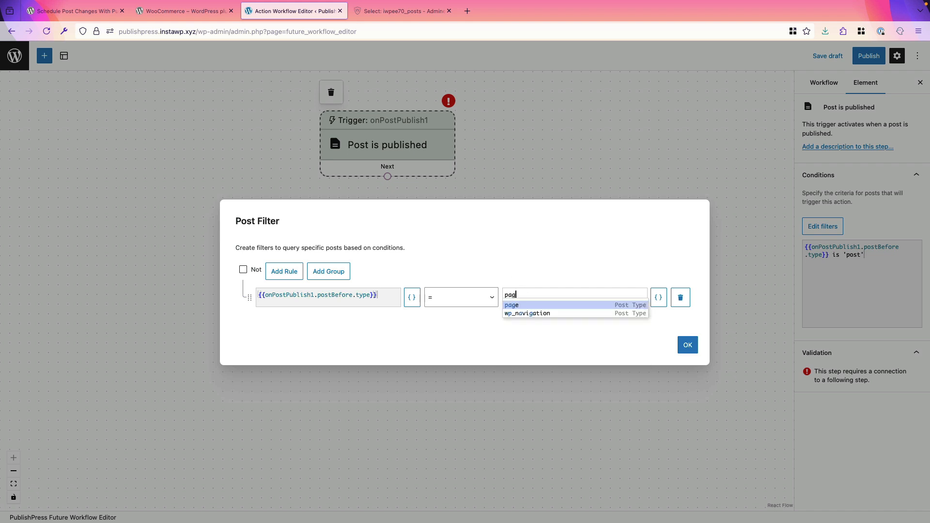
key(BackSpace)
key(BackSpace)
key(BackSpace)
text(pr)
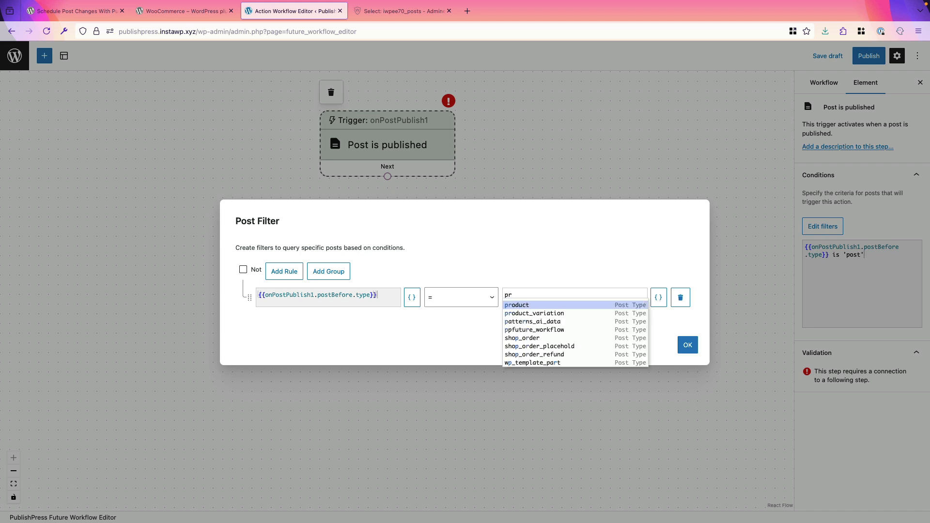
key(BackSpace)
key(BackSpace)
text(va)
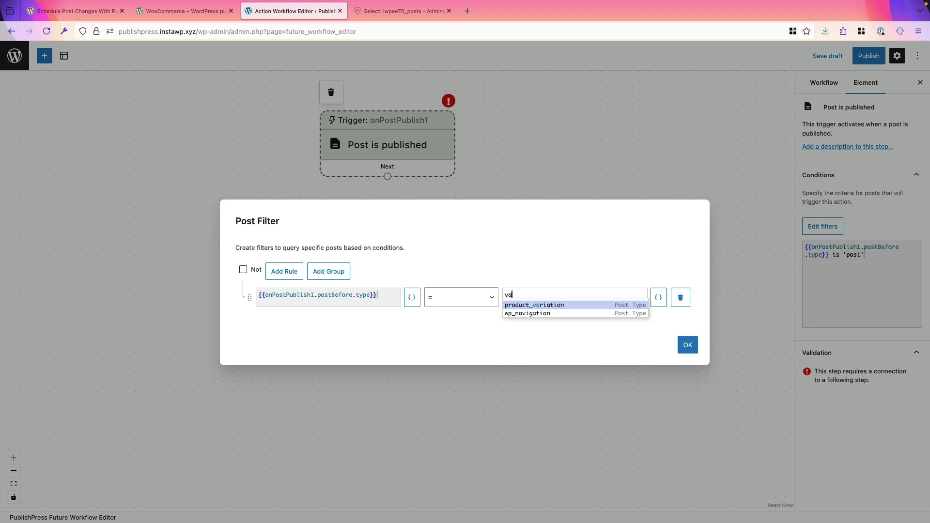
text(r)
key(Return)
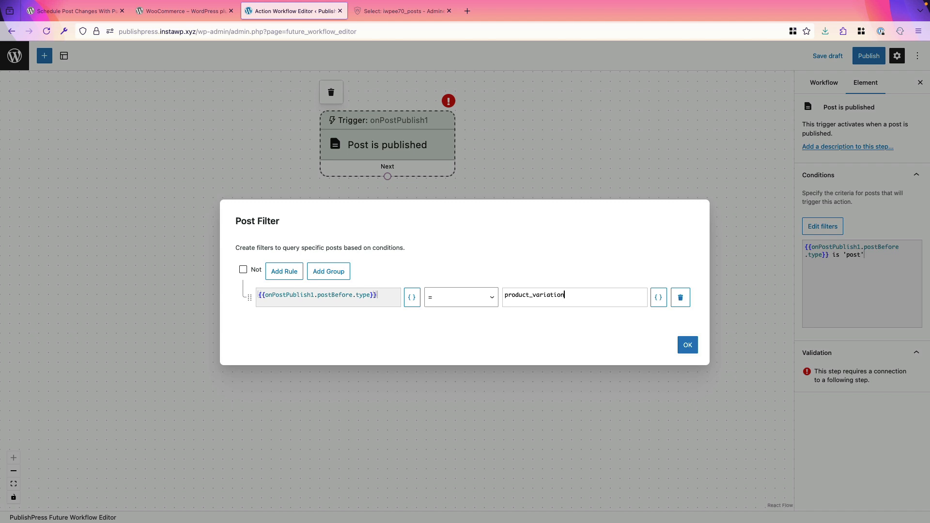
click(689, 346)
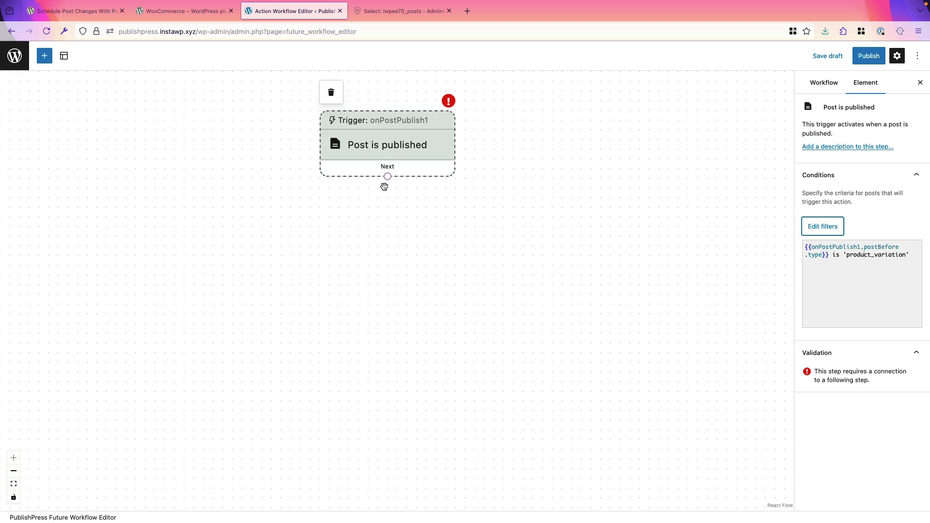
Step: Connect a "Schedule delay" step to the trigger's output and align it directly beneath the trigger
drag(387, 178, 388, 221)
text(del)
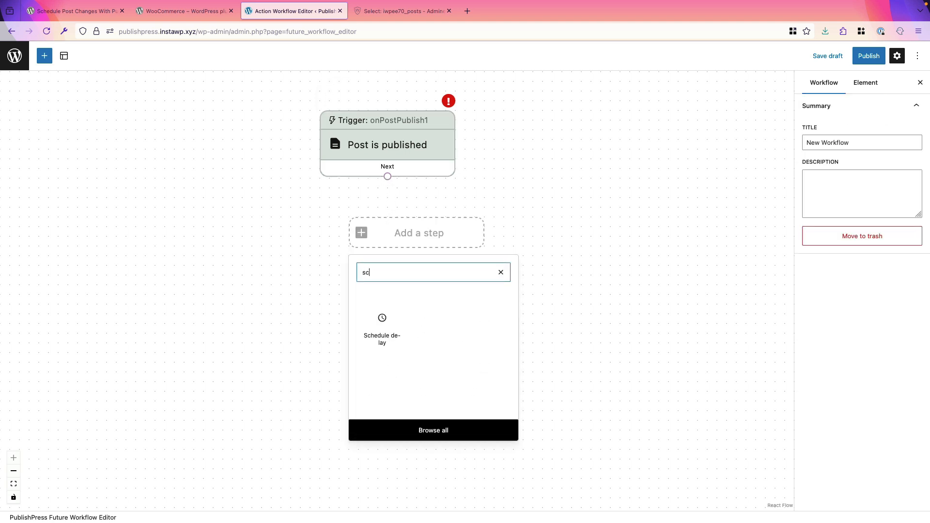
click(380, 329)
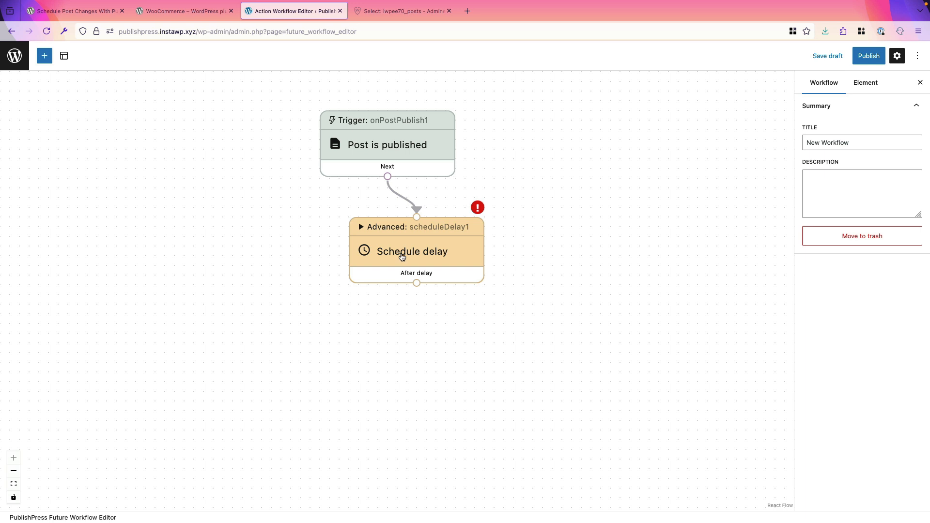
drag(405, 257, 375, 258)
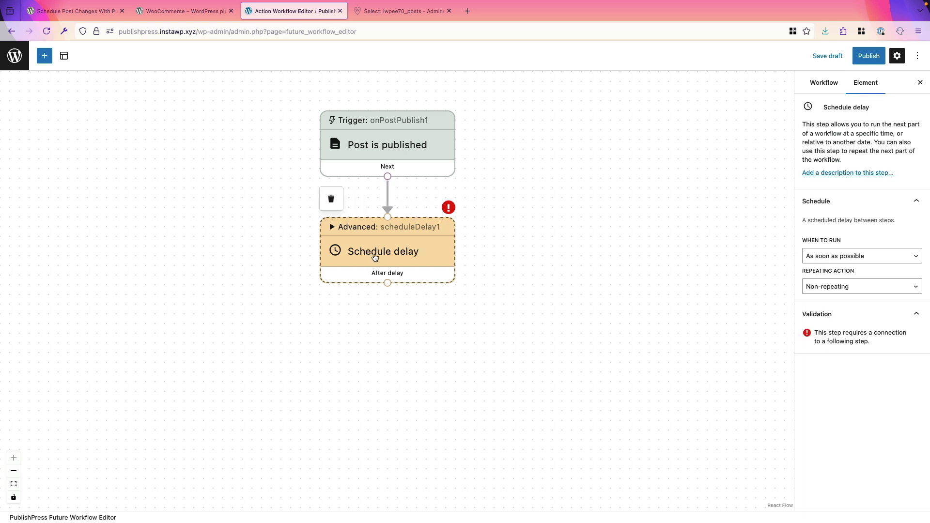
Step: Set the schedule delay to run relative to a specific date, with "When the trigger is activated" as the date source
click(825, 261)
click(824, 276)
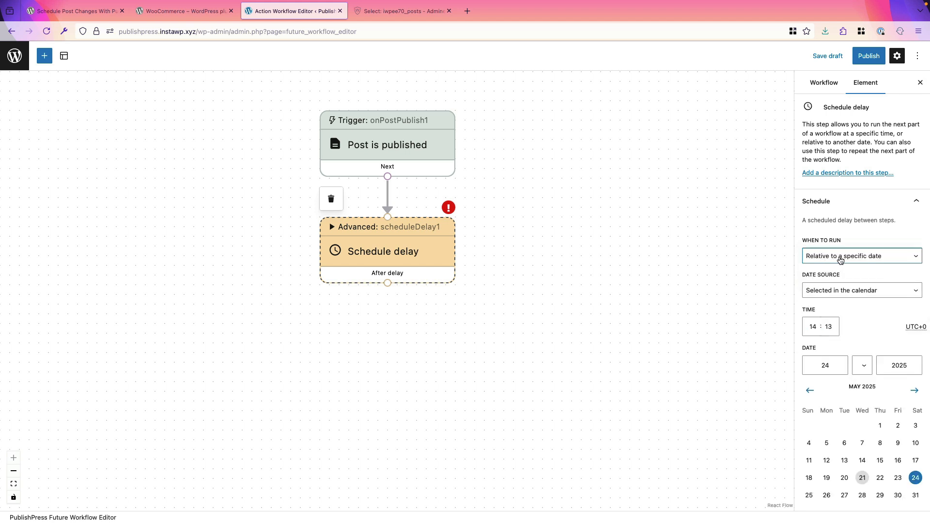
click(832, 290)
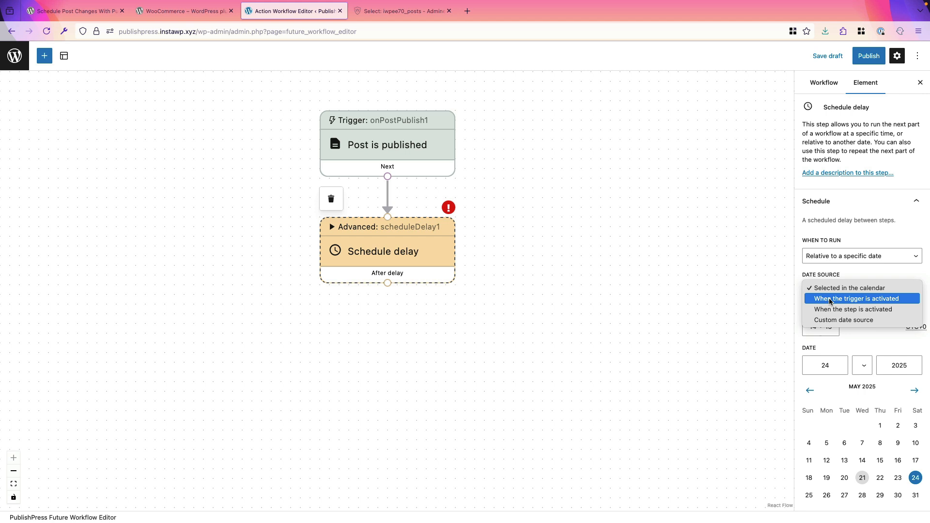
click(830, 299)
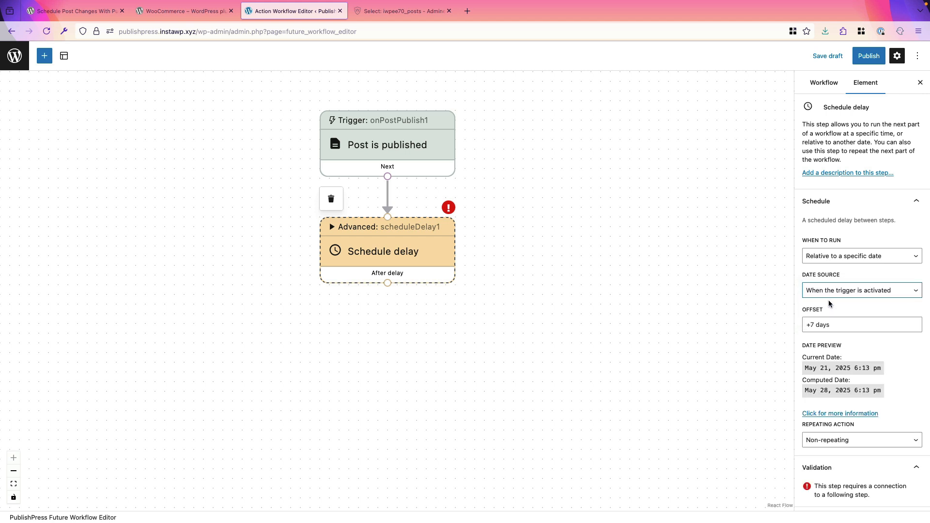
Step: Set the schedule delay's offset to +60 days
click(813, 326)
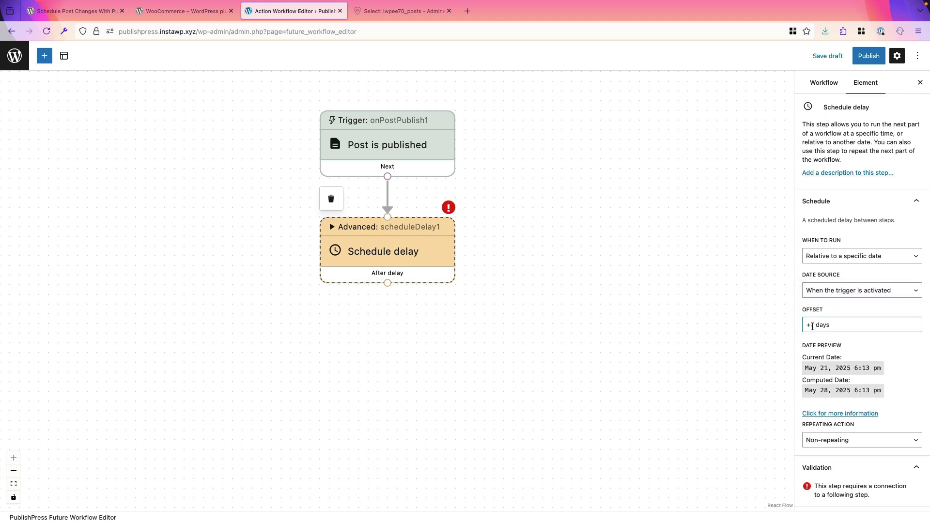
key(BackSpace)
text(60)
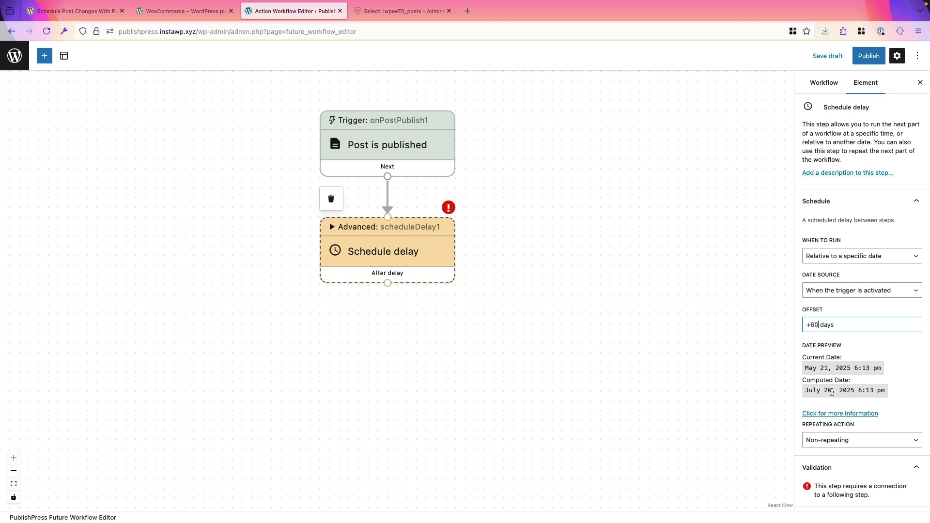
Step: Connect a "Move post to status" action to the output of the "Schedule delay" step
click(388, 294)
drag(388, 295, 388, 322)
text(stat)
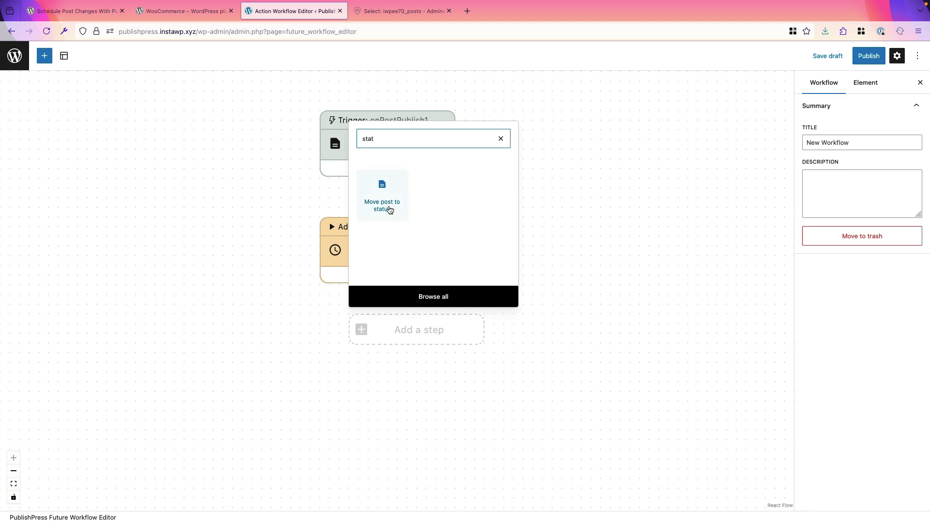
click(389, 209)
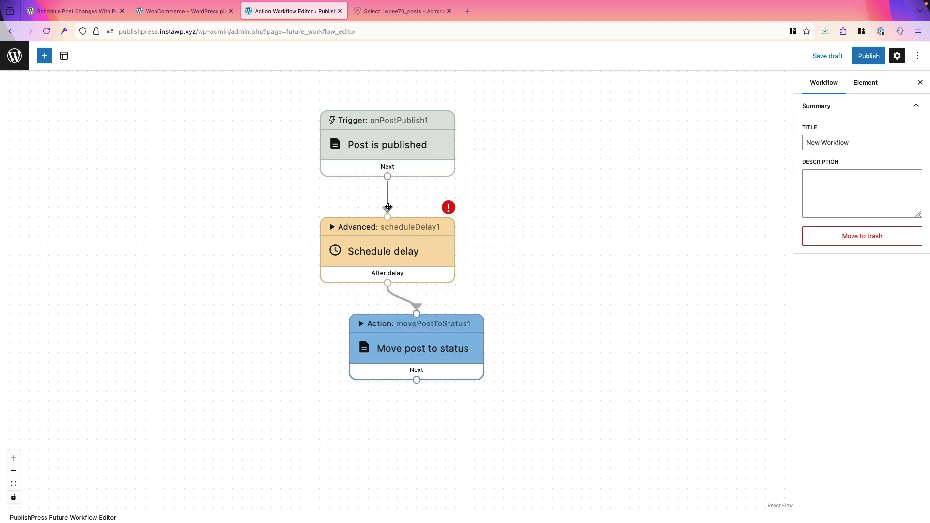
Step: Align the "Move post to status" action directly beneath the delay and set its new status to "Draft (draft)"
click(403, 359)
drag(403, 359, 376, 360)
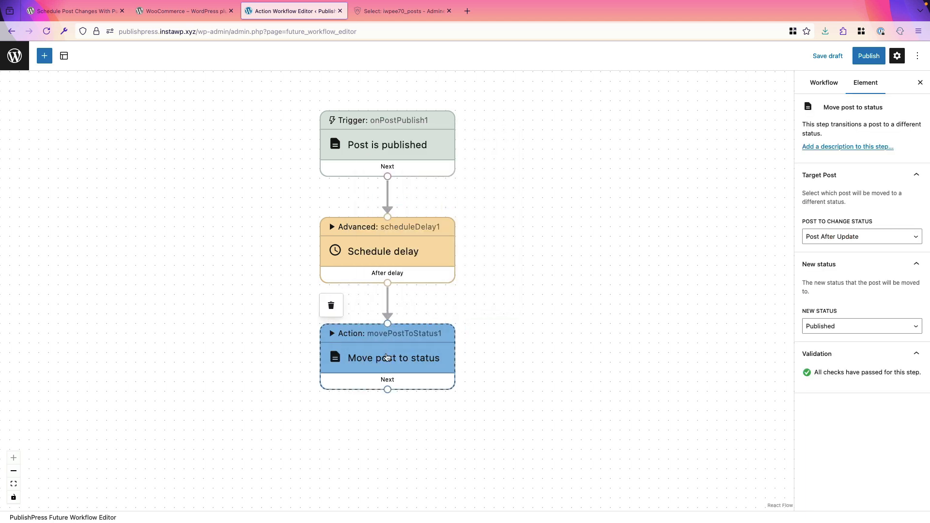
click(815, 333)
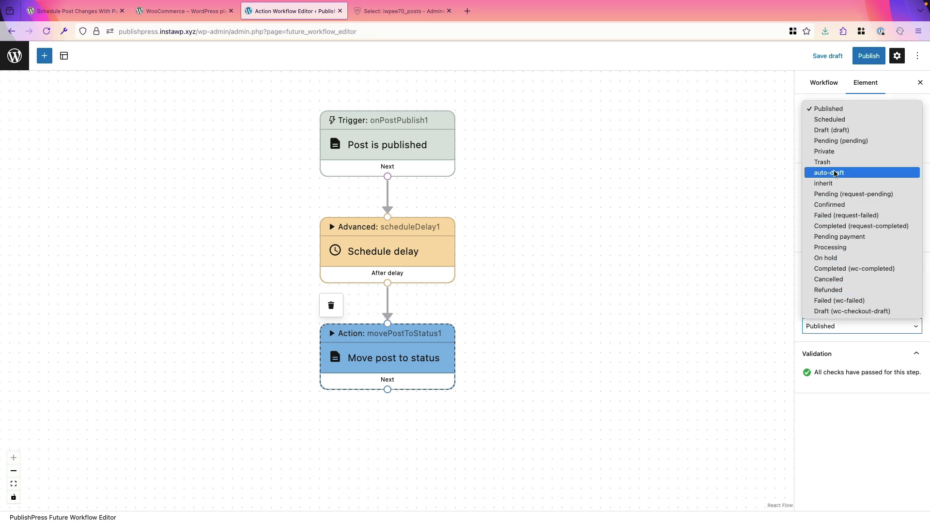
click(835, 131)
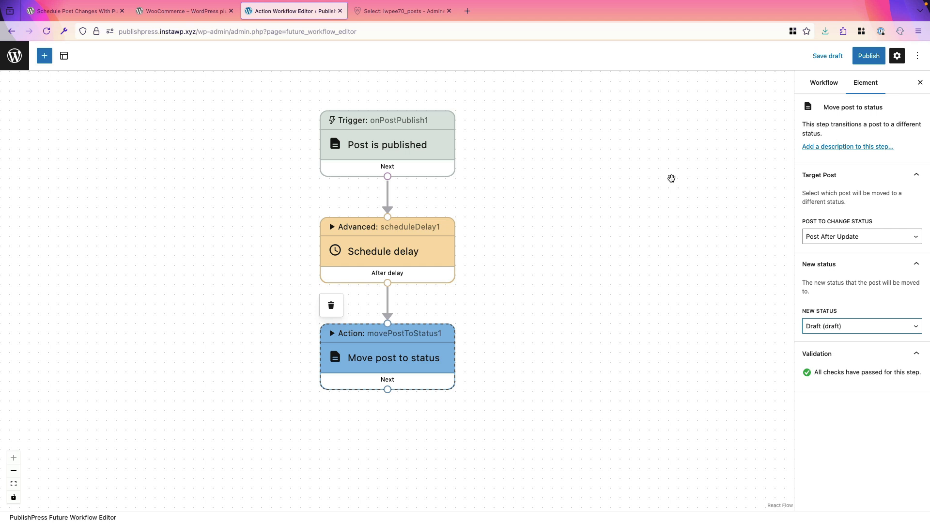
Step: Review the settings of the trigger, the delay and the status action, and publish the workflow
click(398, 153)
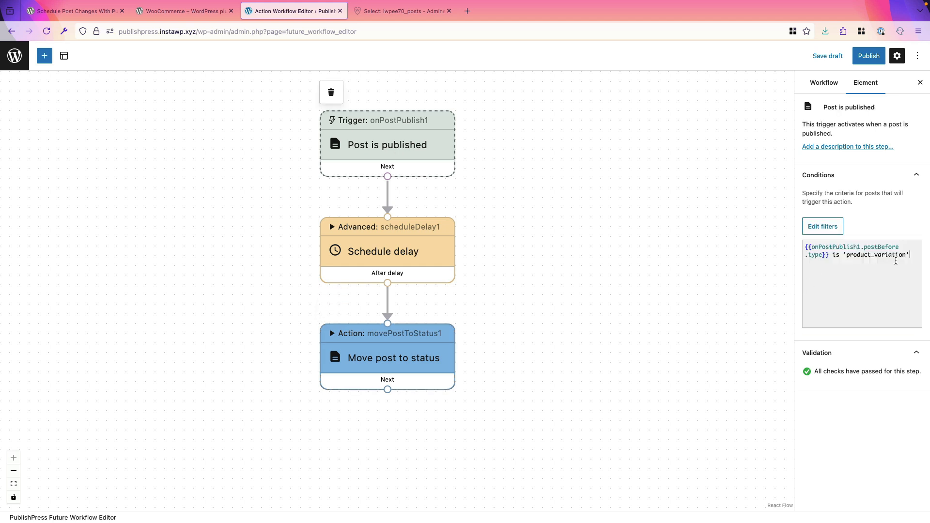
click(388, 239)
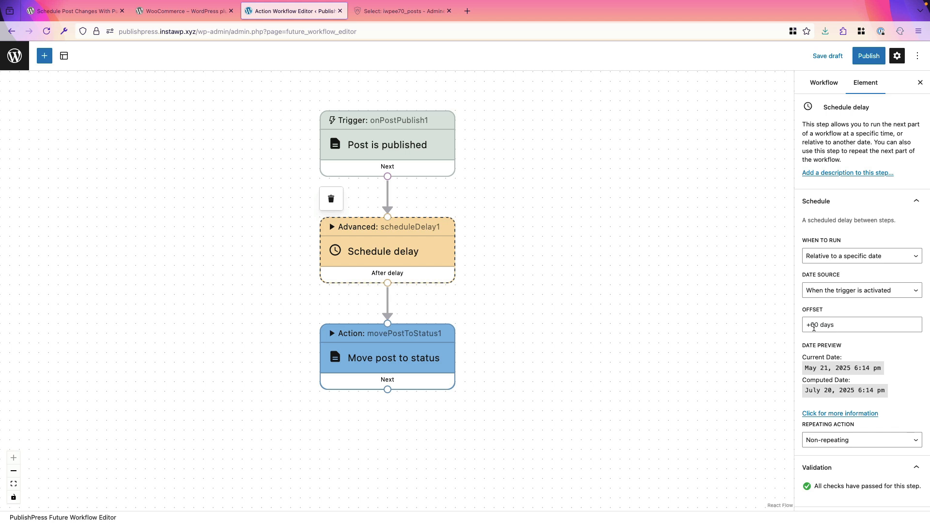
click(402, 368)
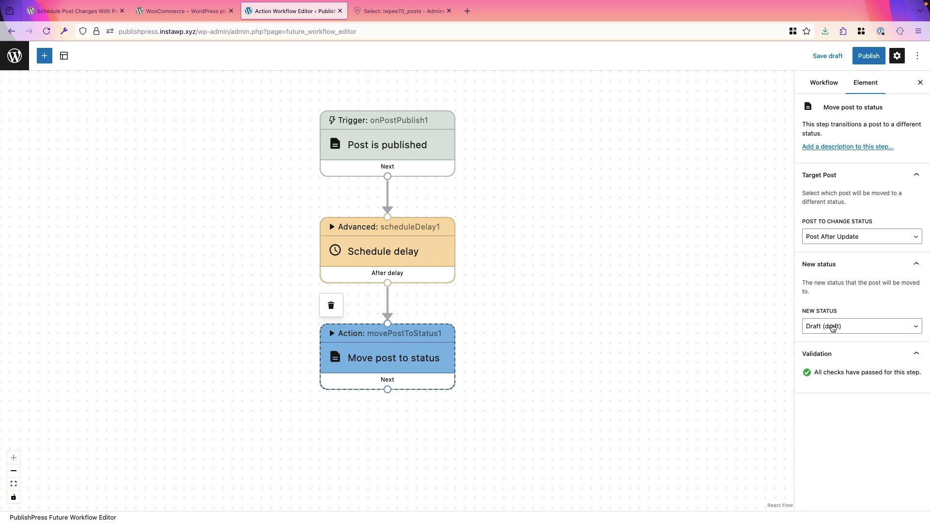
click(867, 62)
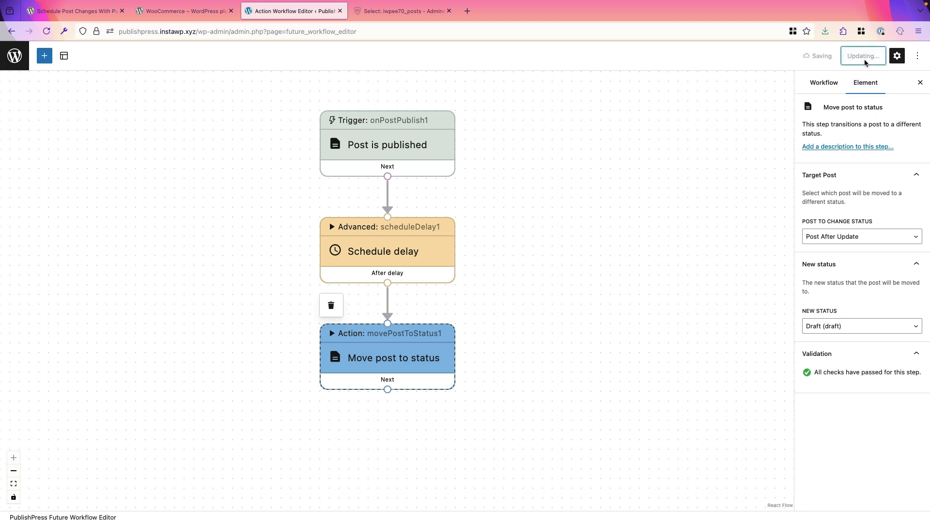
Step: Title the workflow "Unpublish Variable Products" and save the update
click(824, 83)
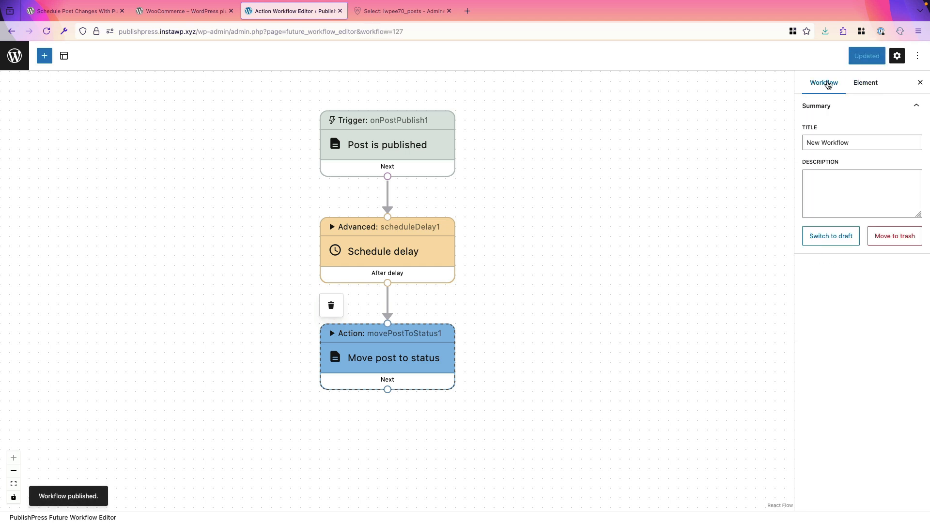
drag(853, 142, 792, 144)
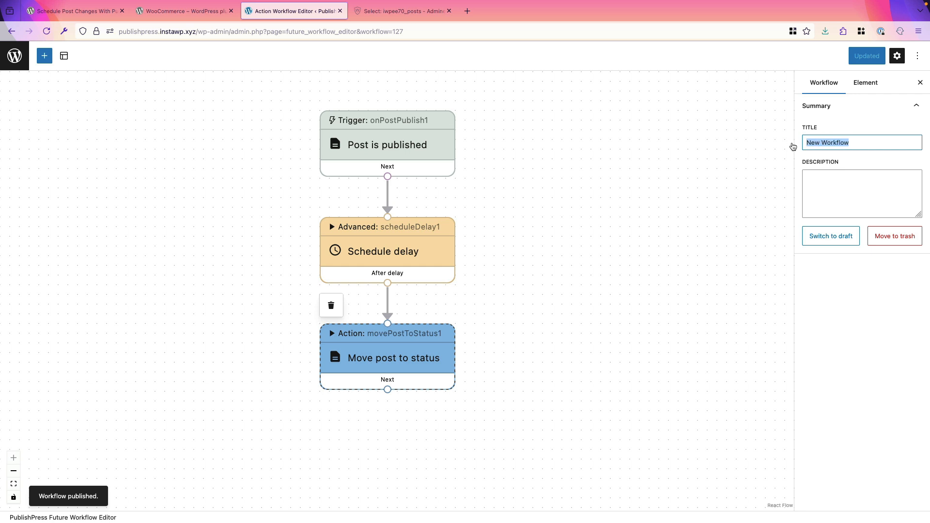
text(Unpbl)
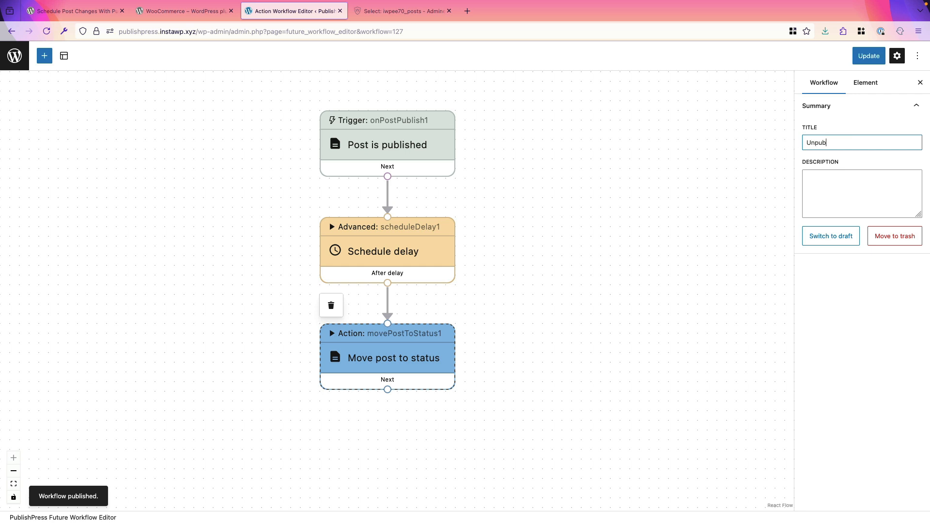
text(lish Variable Products)
click(864, 63)
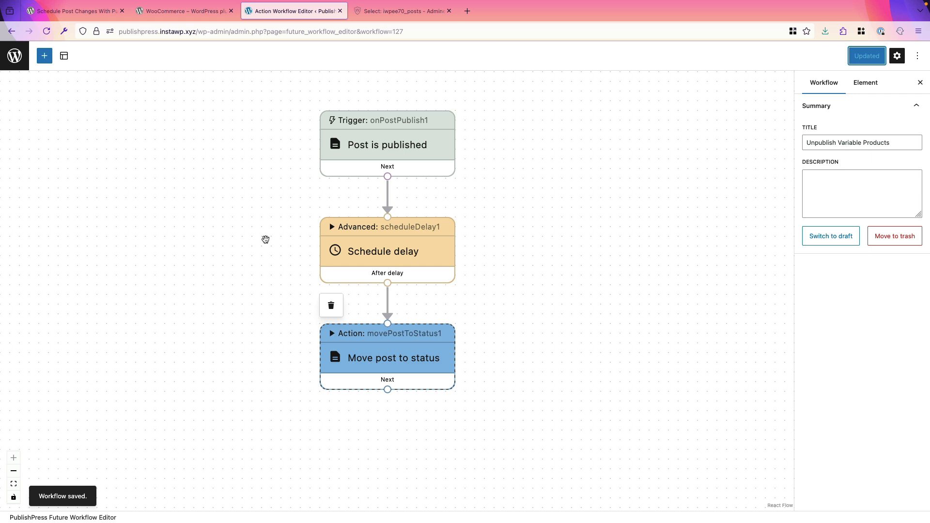
Step: Leave the workflow editor and open the product "This is a Variable Product TShirt" for editing
click(14, 56)
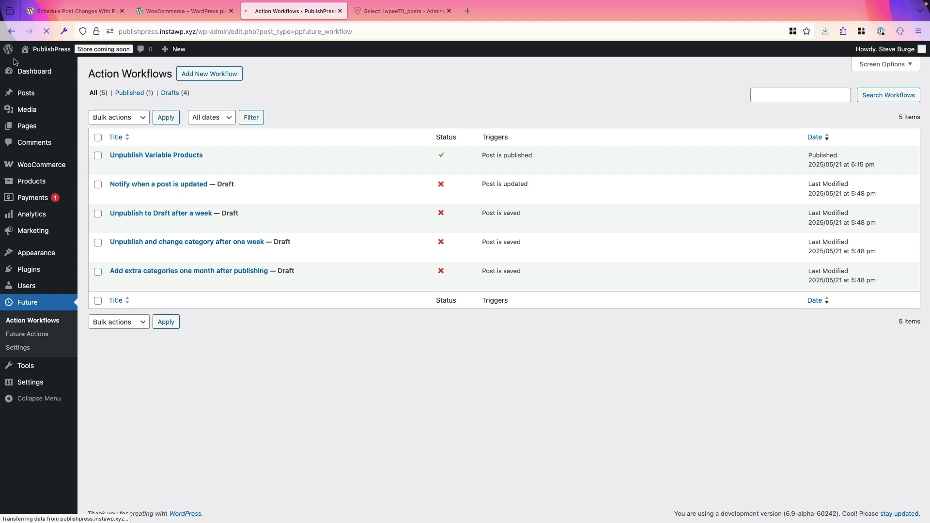
mouse_move(35, 167)
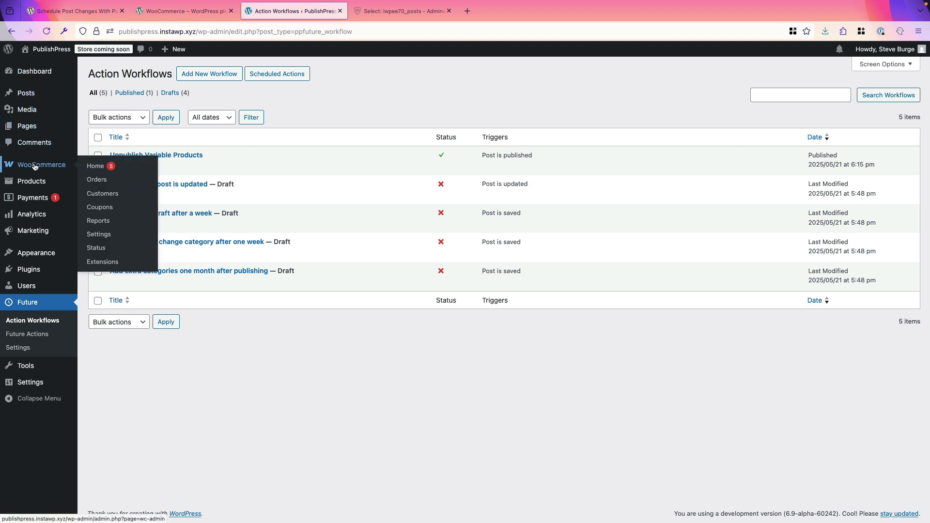
mouse_move(29, 183)
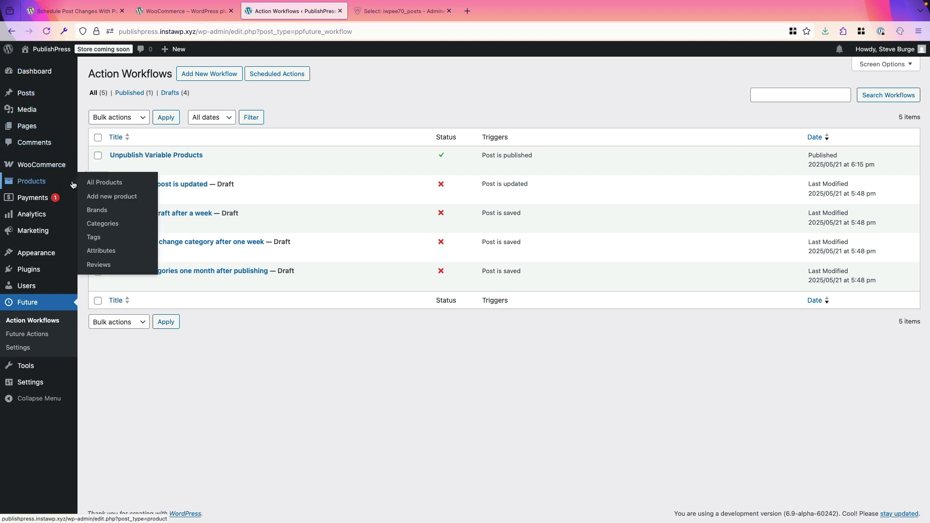
click(96, 187)
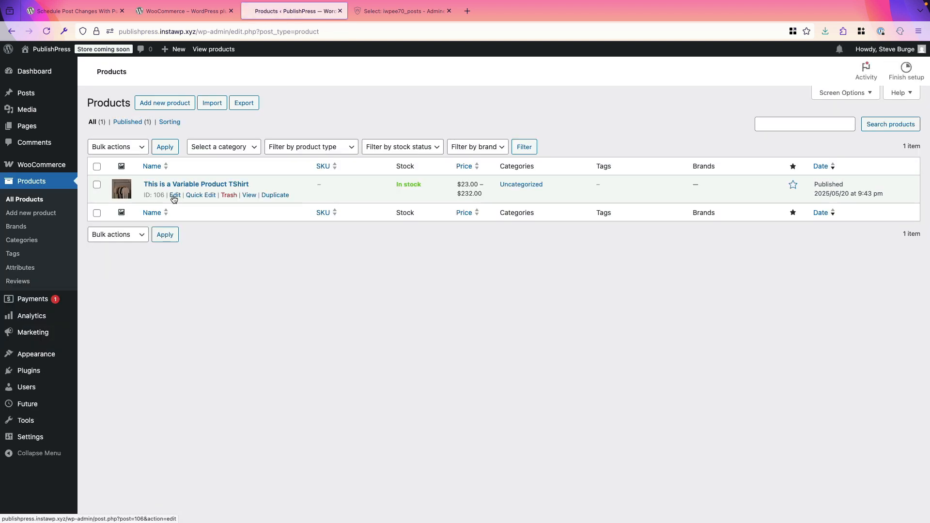
click(175, 195)
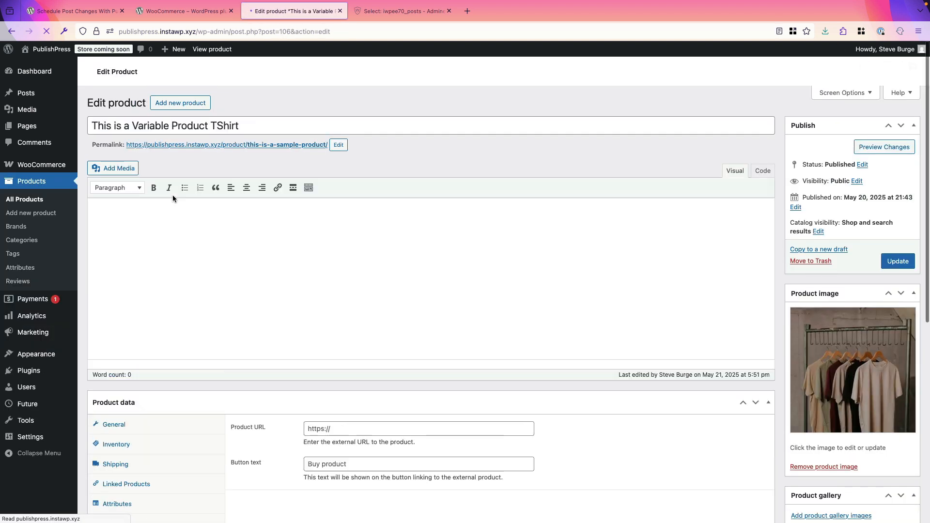
Step: Append "Pink" to the values of the product's Color attribute, separated by a vertical bar, and save the attributes
scroll(189, 247, down, 5)
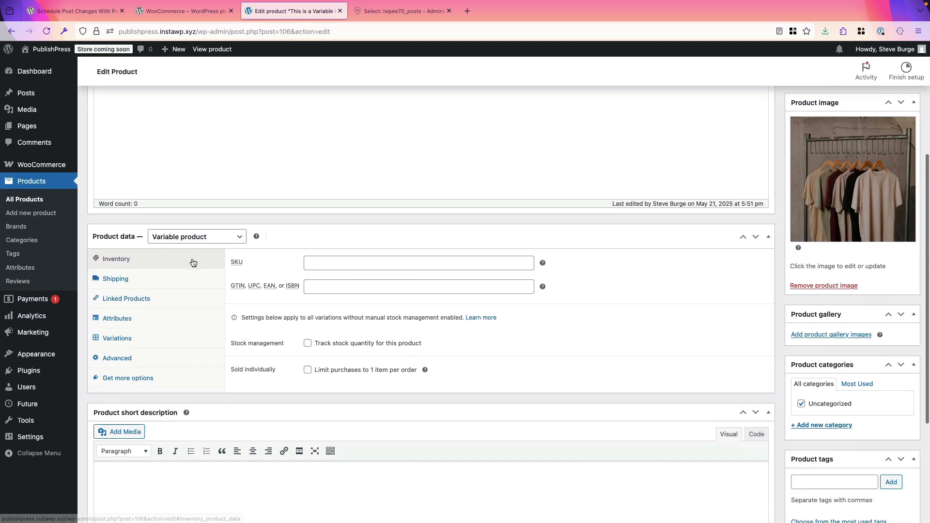
click(127, 319)
scroll(272, 334, down, 1)
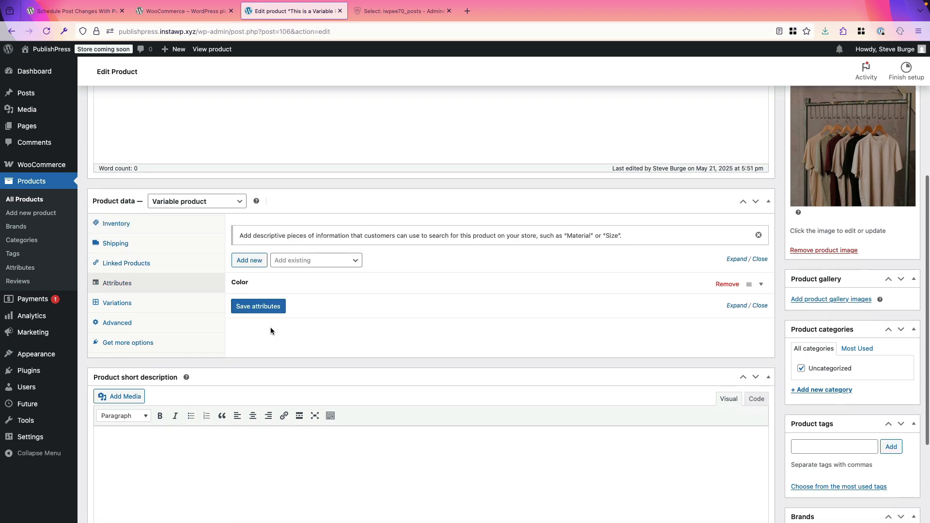
click(761, 284)
scroll(529, 310, down, 2)
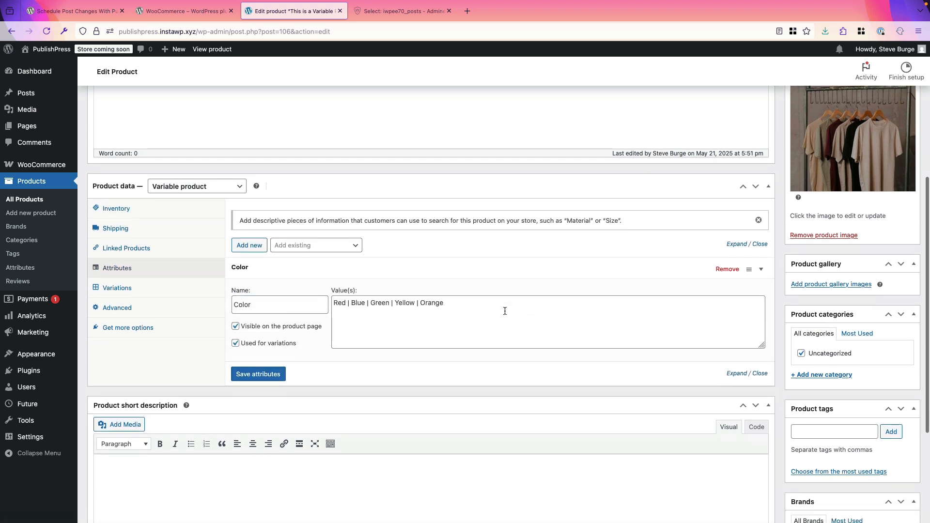
click(478, 267)
text(| )
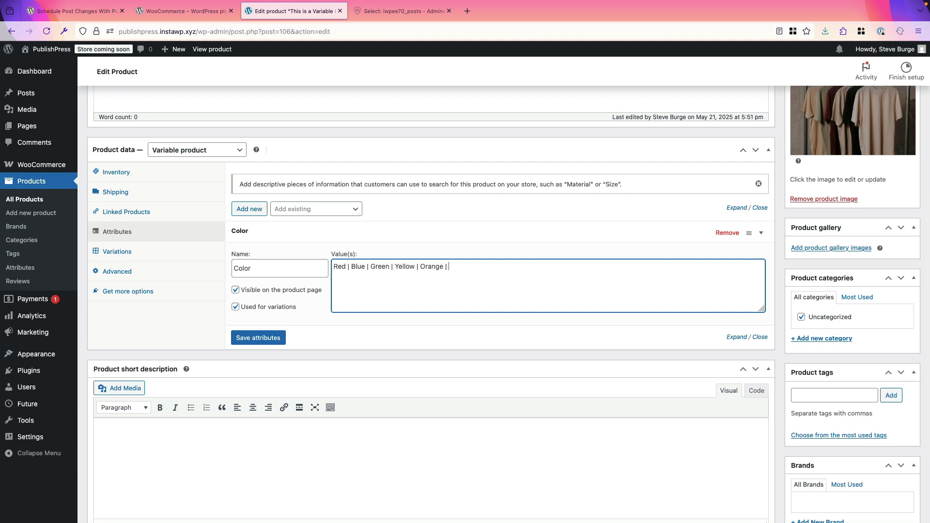
text(Pink)
click(258, 338)
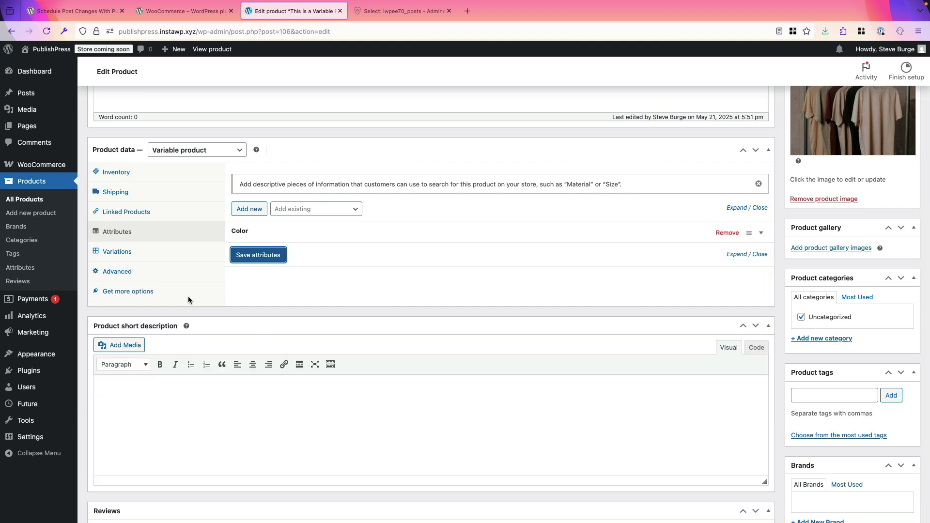
Step: Manually add a product variation, assign it the color Pink, and save the variation changes
click(121, 252)
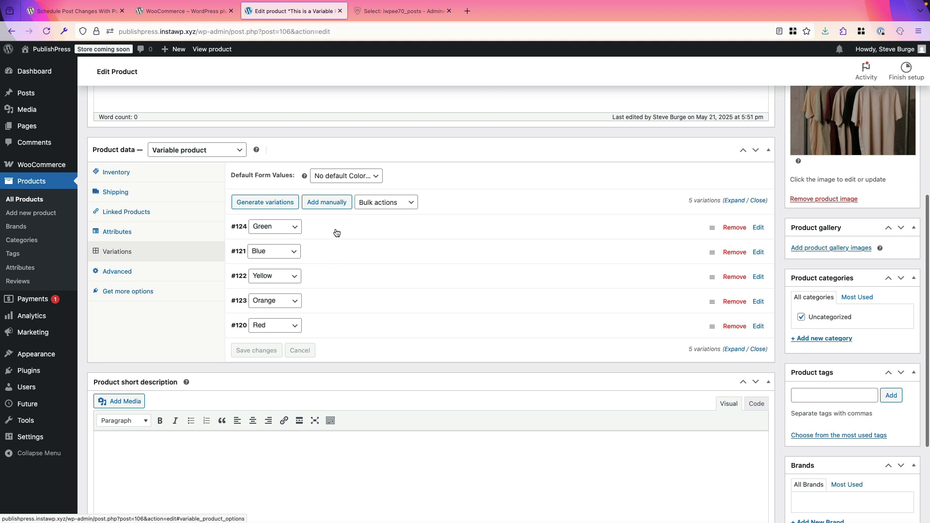
click(384, 202)
click(337, 203)
click(333, 204)
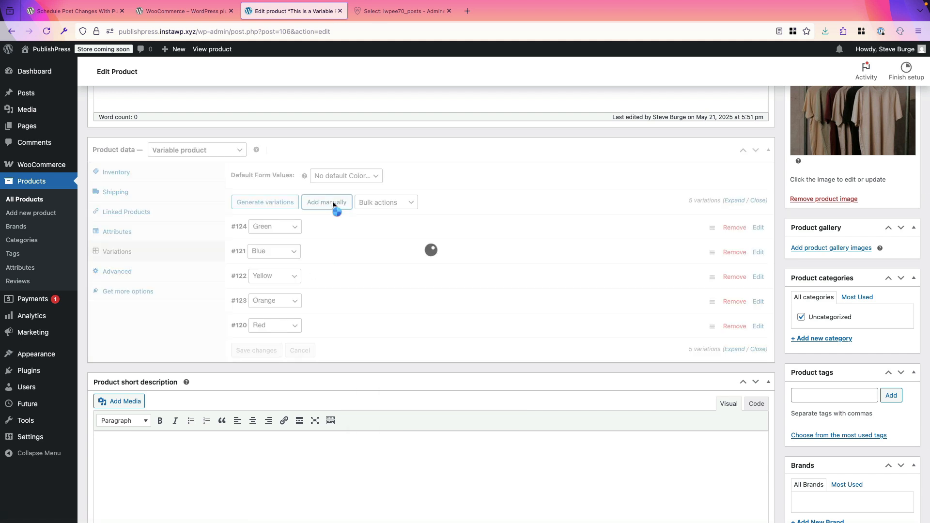
click(272, 228)
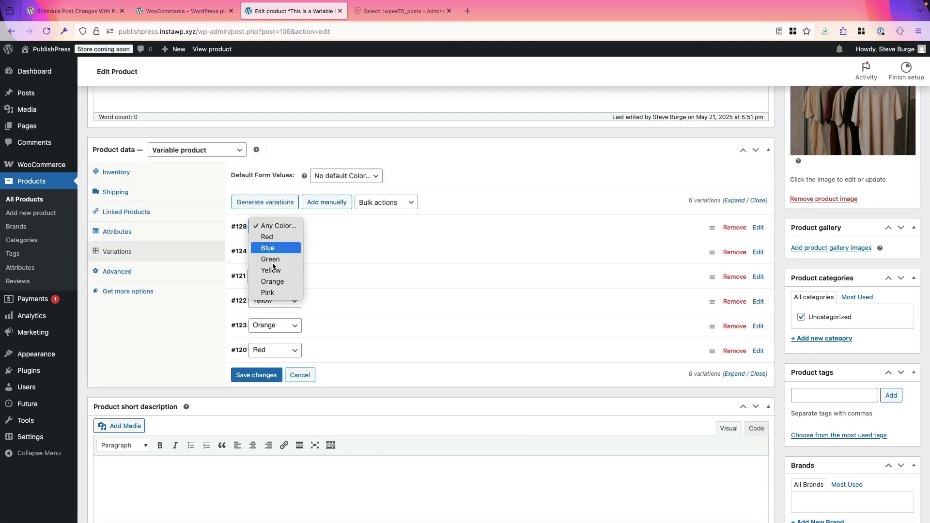
click(274, 294)
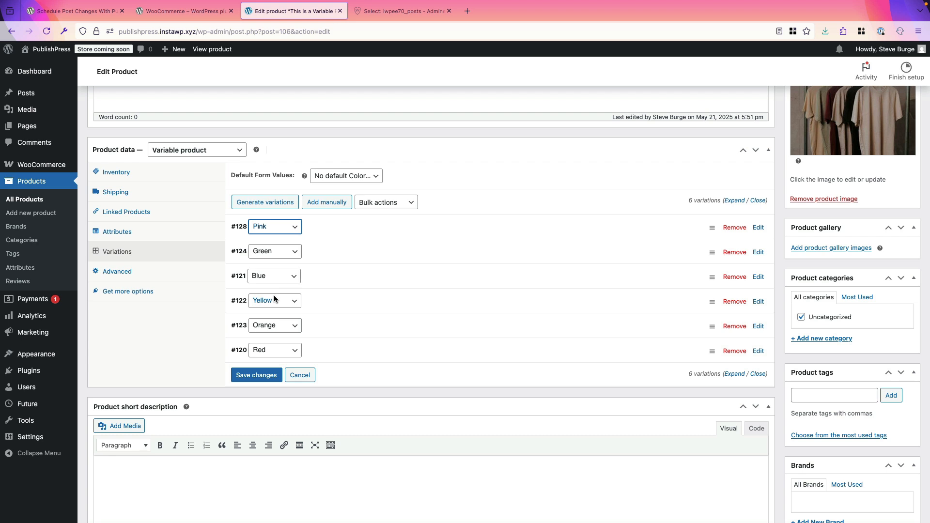
click(258, 375)
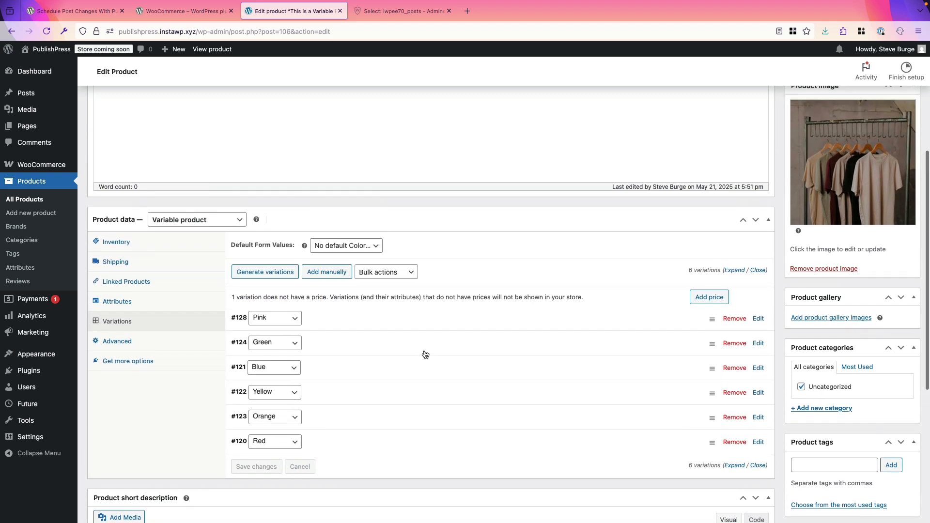
Step: Set the Pink variation's regular price to $32 and save the variation changes
click(757, 315)
scroll(555, 334, down, 2)
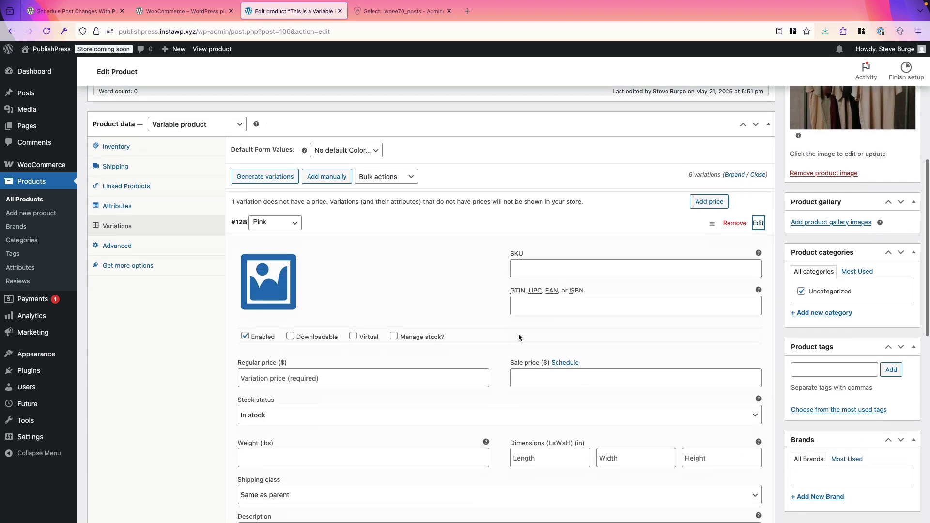
click(303, 379)
text(32)
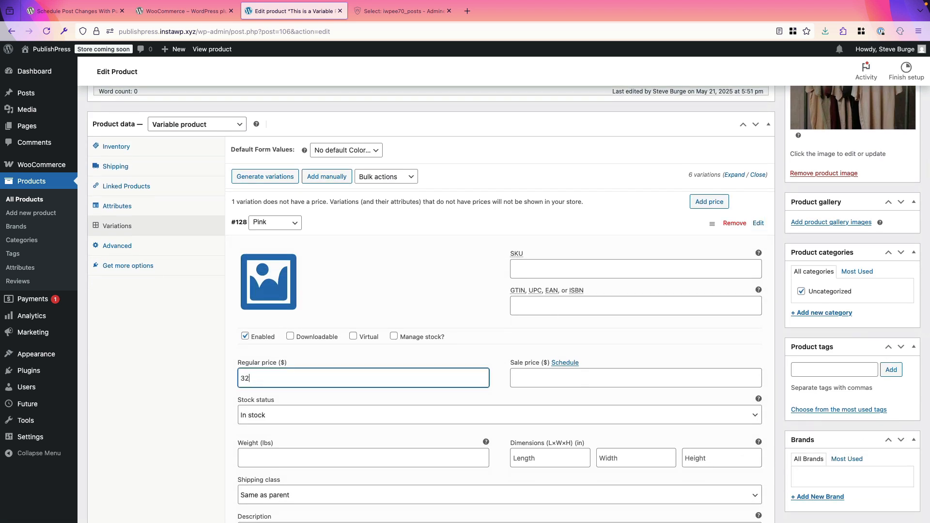
scroll(303, 378, down, 6)
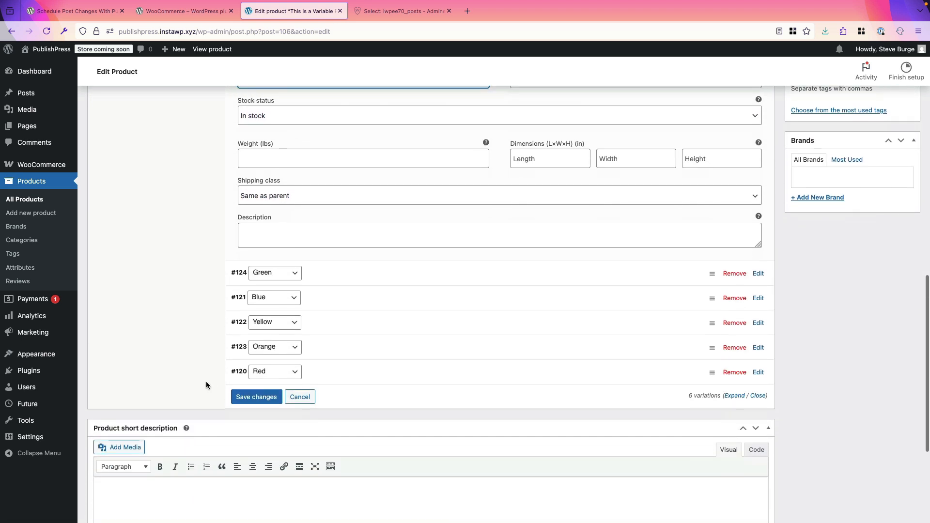
click(255, 398)
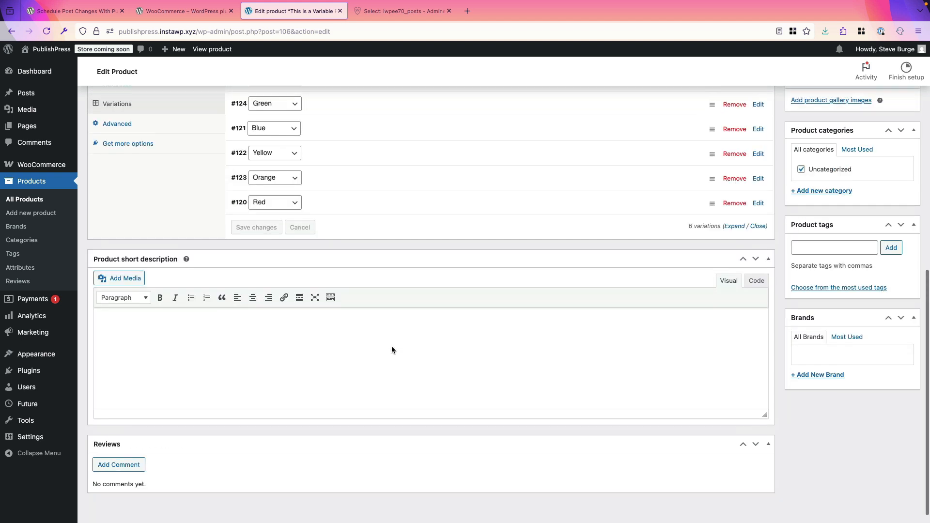
scroll(393, 349, up, 10)
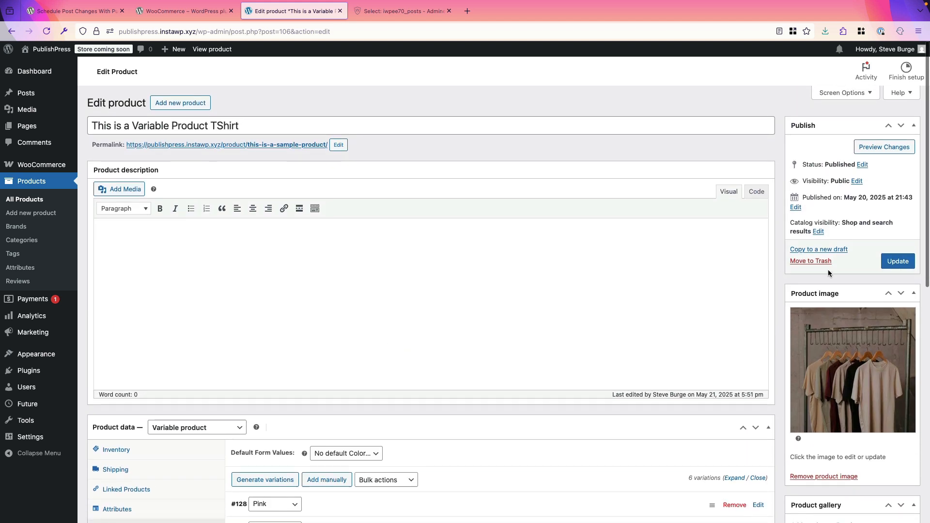
Step: Update the product, open the scheduled actions of PublishPress Future, and run the scheduled workflow step for the Pink variation
click(896, 265)
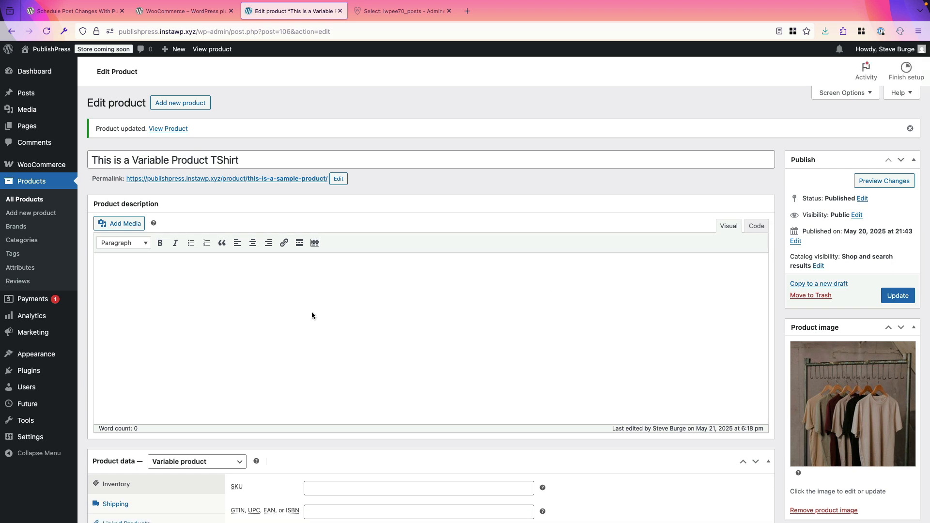
click(28, 409)
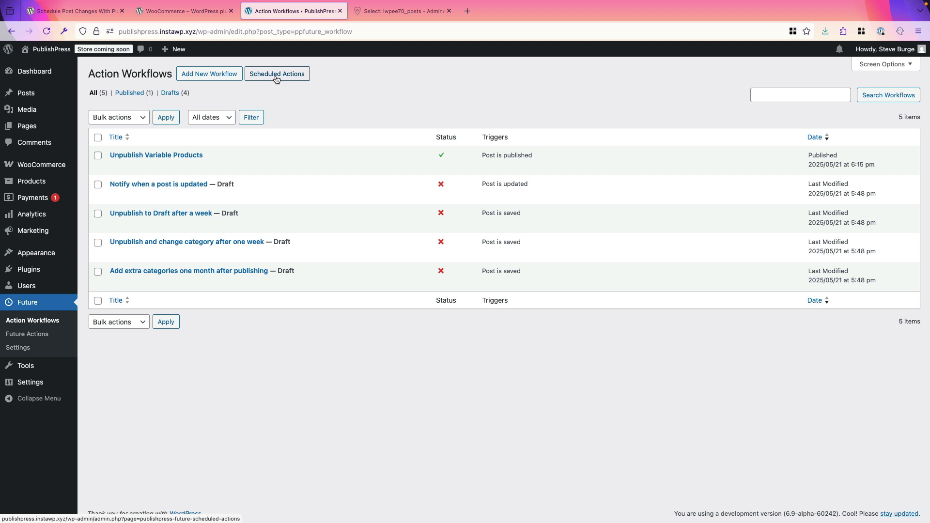
click(277, 77)
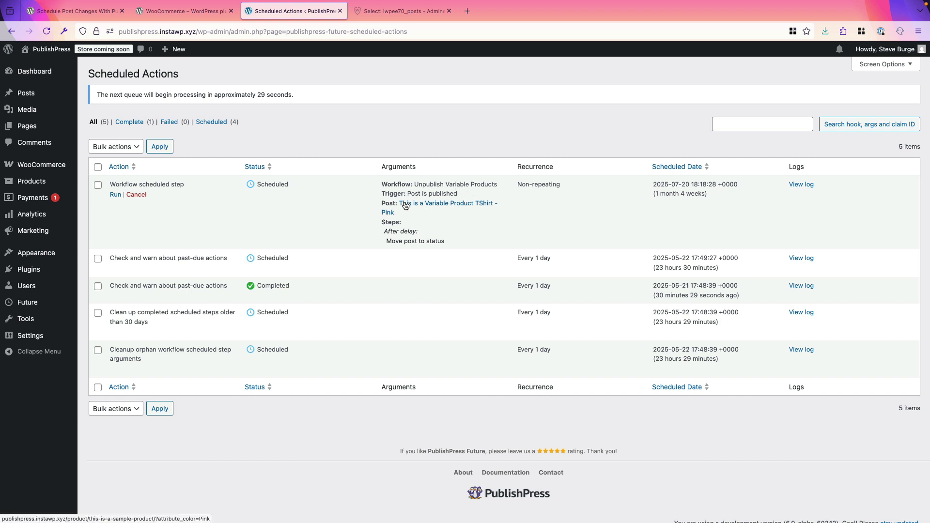
click(115, 195)
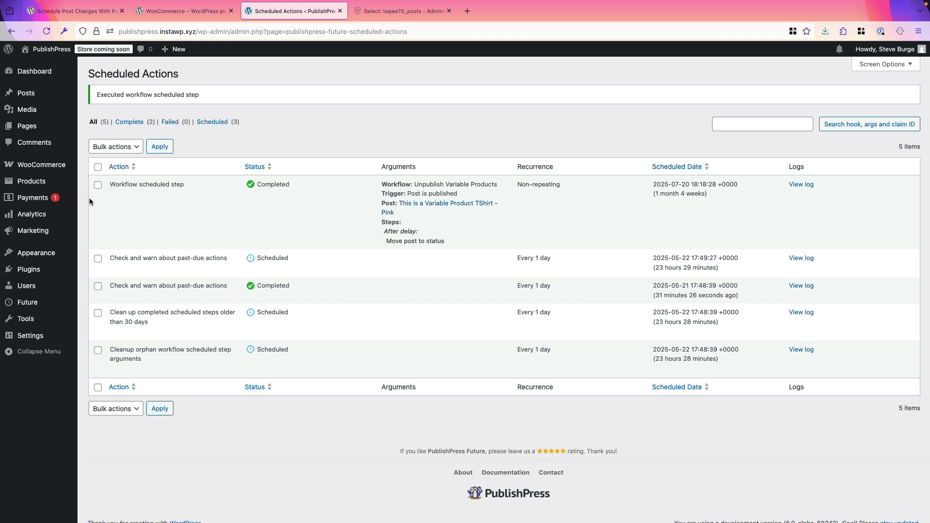
Step: Reopen the product "This is a Variable Product TShirt" for editing and examine its list of variations and its product type
mouse_move(39, 188)
click(93, 182)
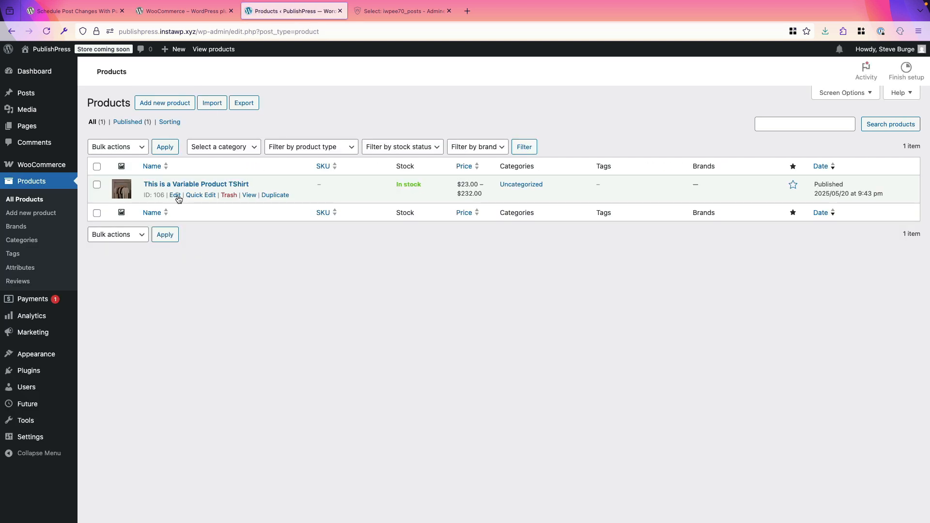
click(176, 196)
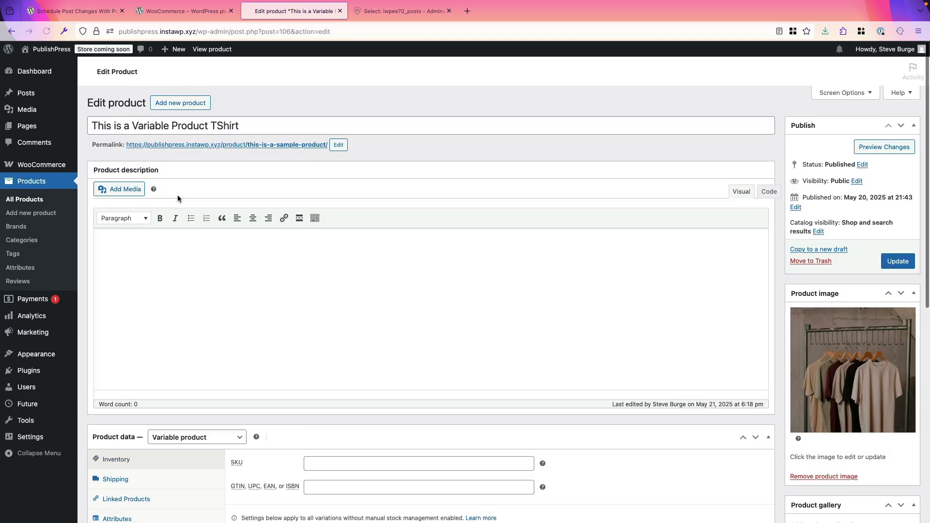
scroll(214, 287, down, 5)
click(127, 354)
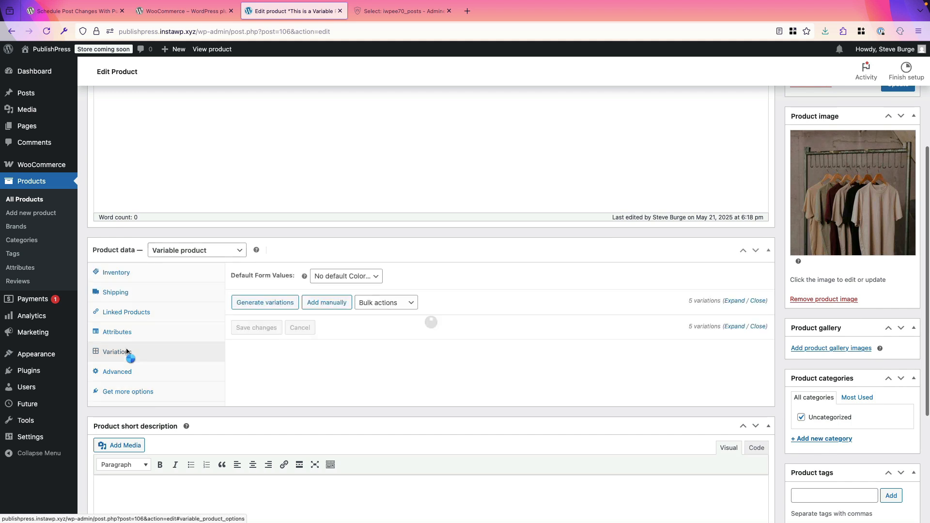
scroll(279, 246, down, 1)
scroll(282, 241, down, 2)
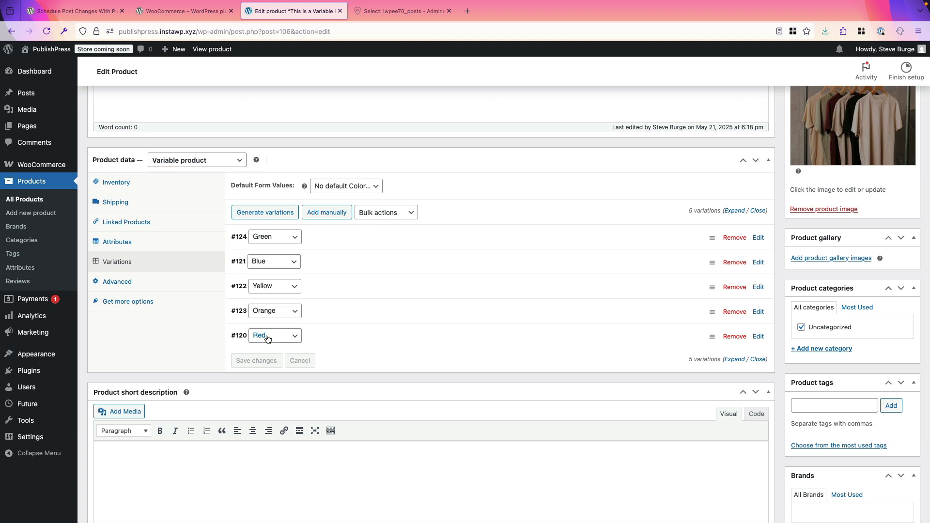
click(177, 160)
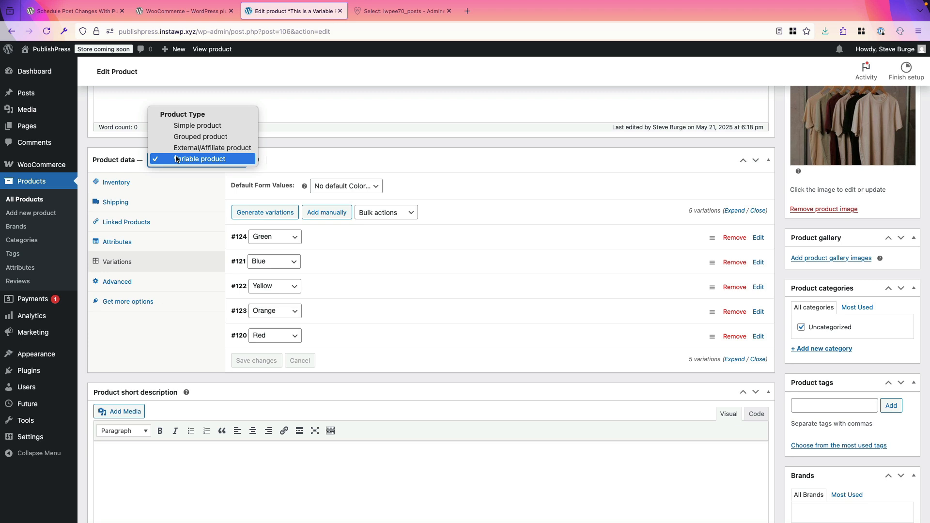
Step: Switch to the PublishPress Future plugin page on WordPress.org
click(93, 16)
click(94, 16)
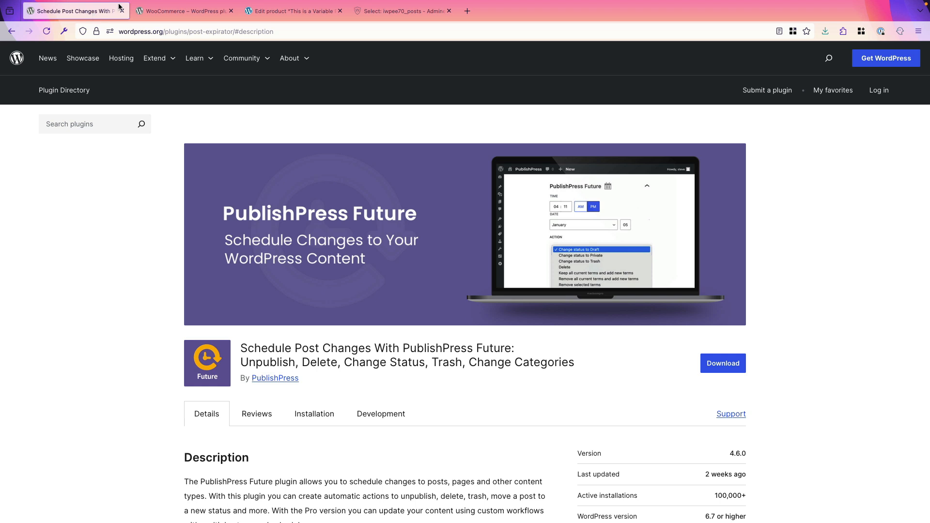
click(697, 6)
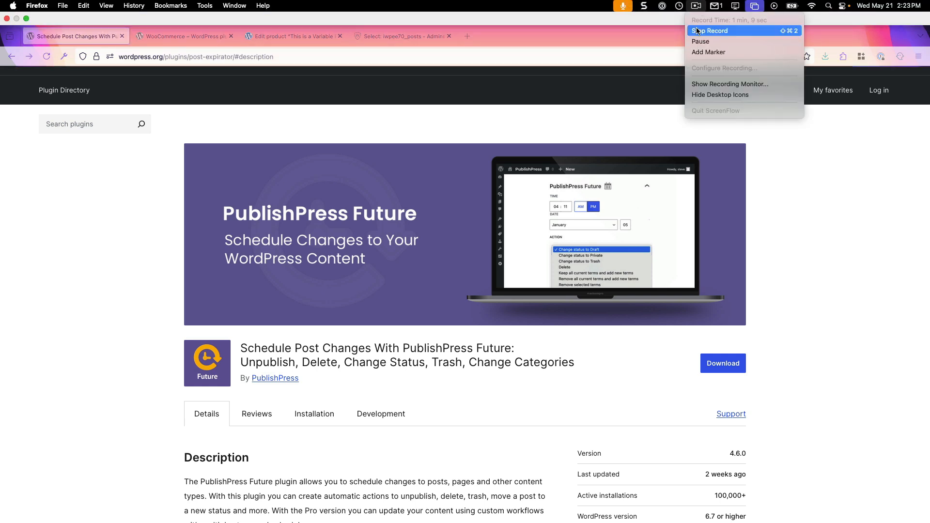
click(710, 31)
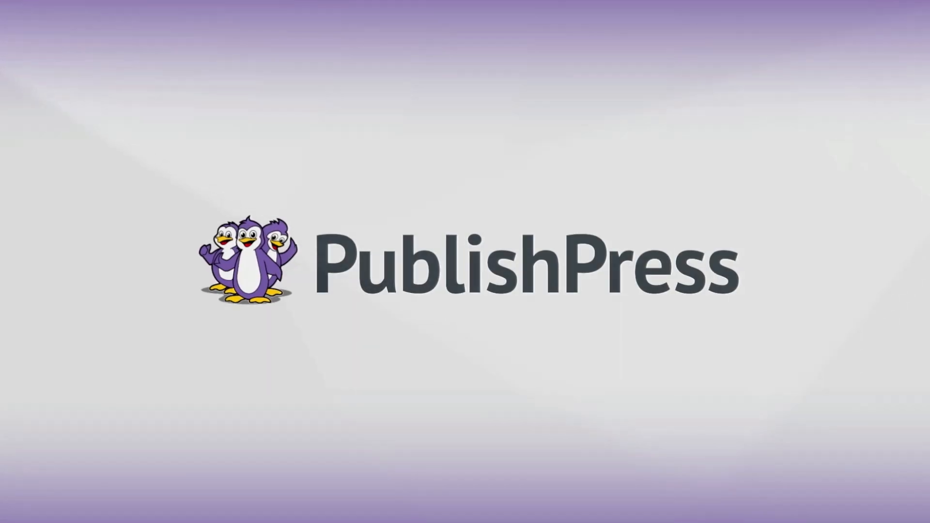